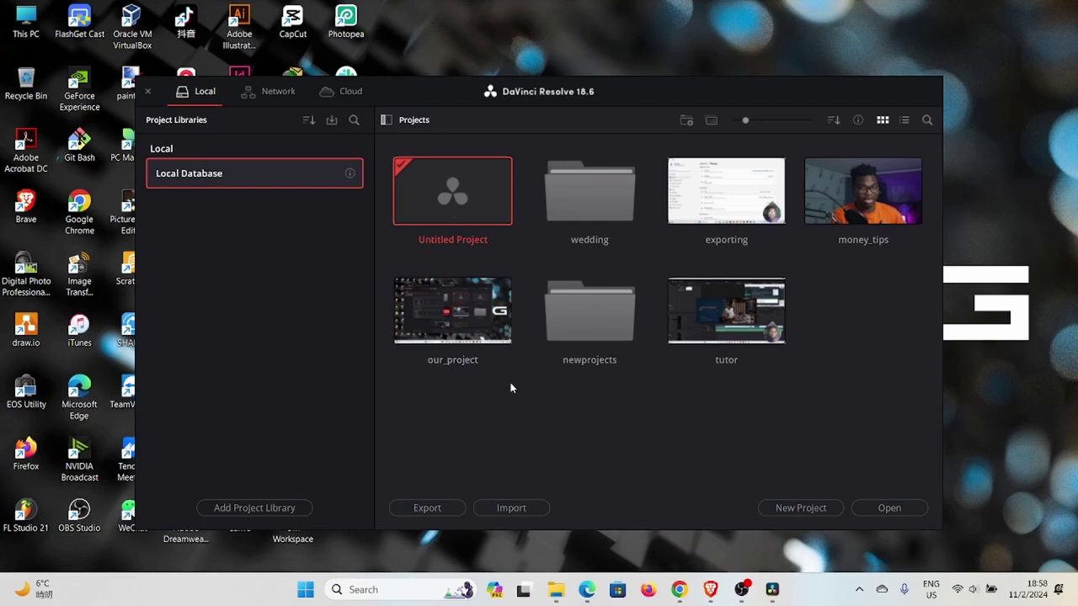
# Start a new project named 'importing' and create it so it opens on the Cut page.
pyautogui.moveTo(665, 95); pyautogui.dragTo(680, 79)
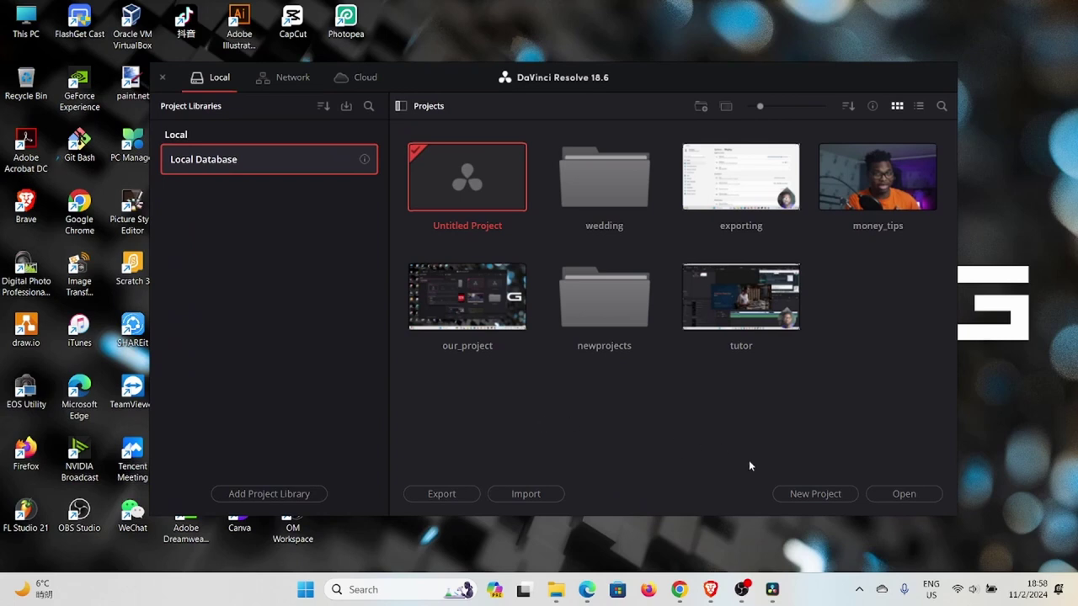
pyautogui.click(815, 494)
pyautogui.moveTo(547, 272)
pyautogui.mouseDown()
pyautogui.moveTo(564, 383)
pyautogui.moveTo(495, 285)
pyautogui.moveTo(534, 272)
pyautogui.mouseUp()
pyautogui.write('importing')
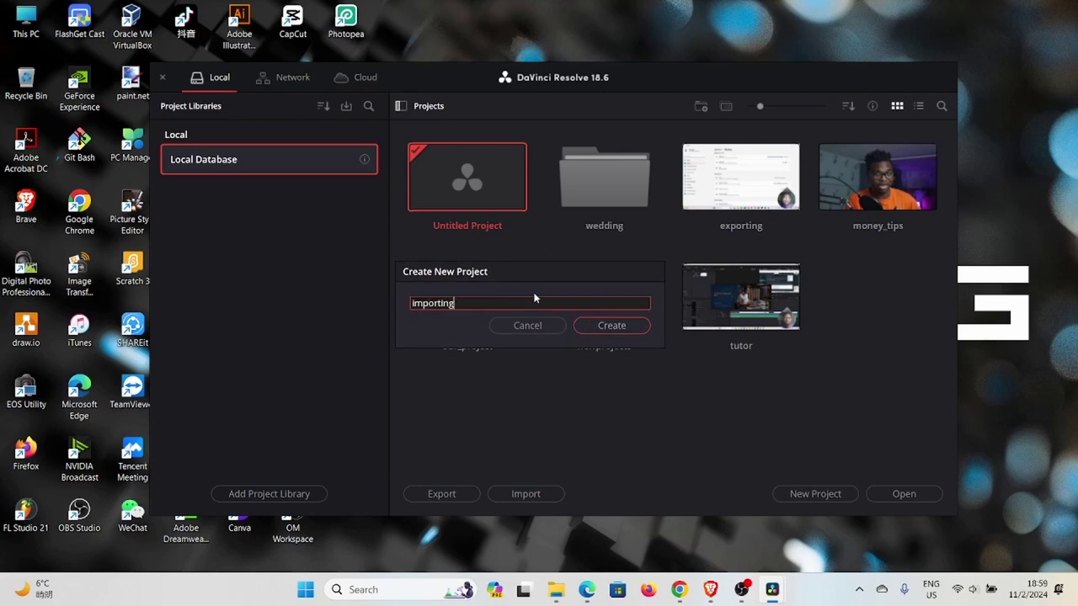
pyautogui.click(615, 326)
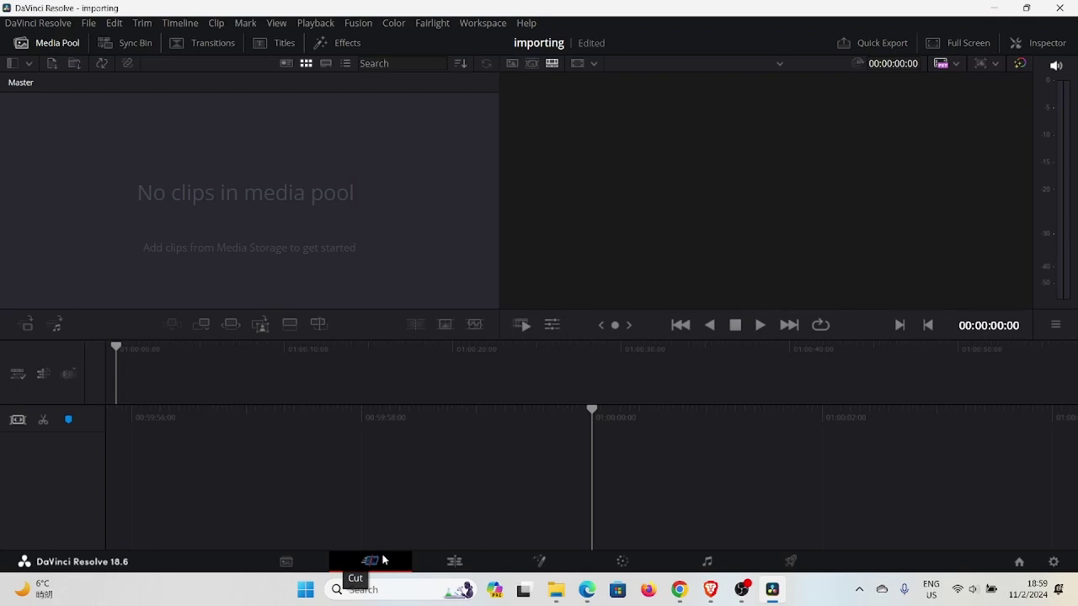
# Step through the Media, Cut, Edit, Fusion, Color, Fairlight and Deliver pages, then return to Media.
pyautogui.click(294, 563)
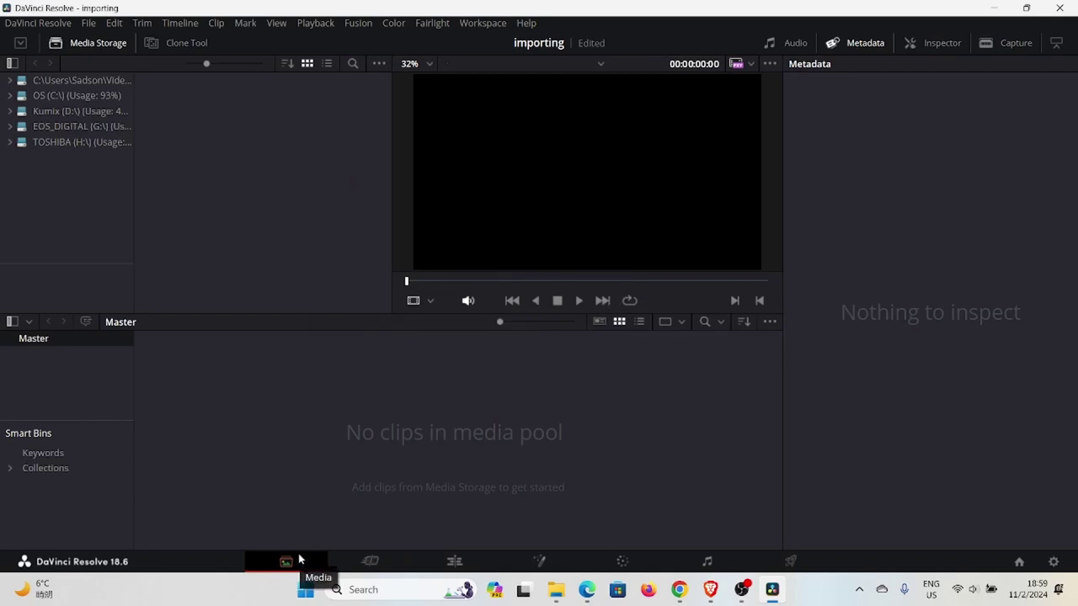
pyautogui.click(370, 562)
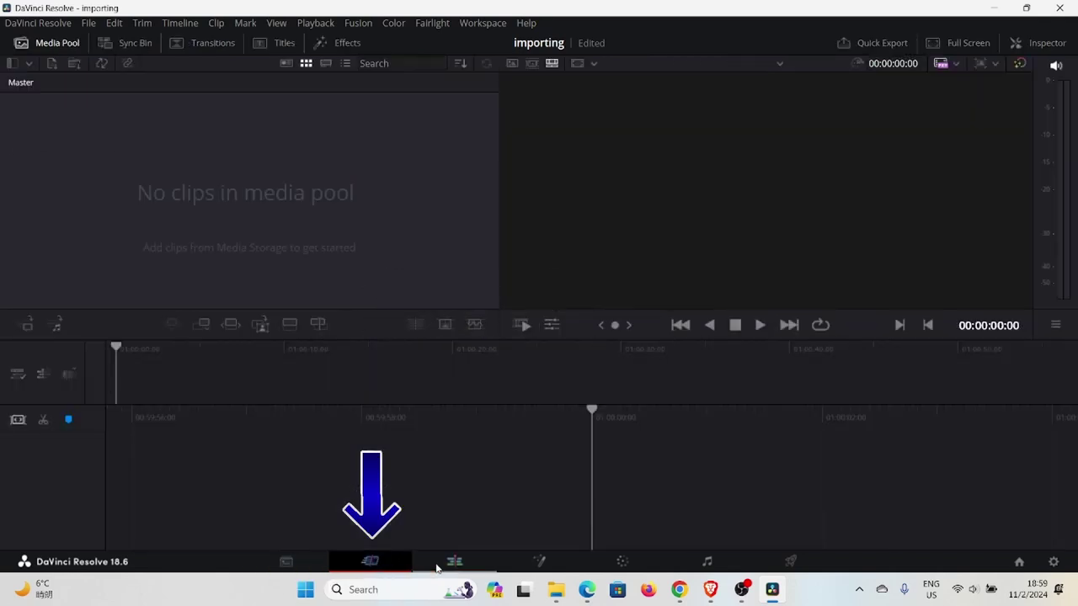
pyautogui.click(453, 563)
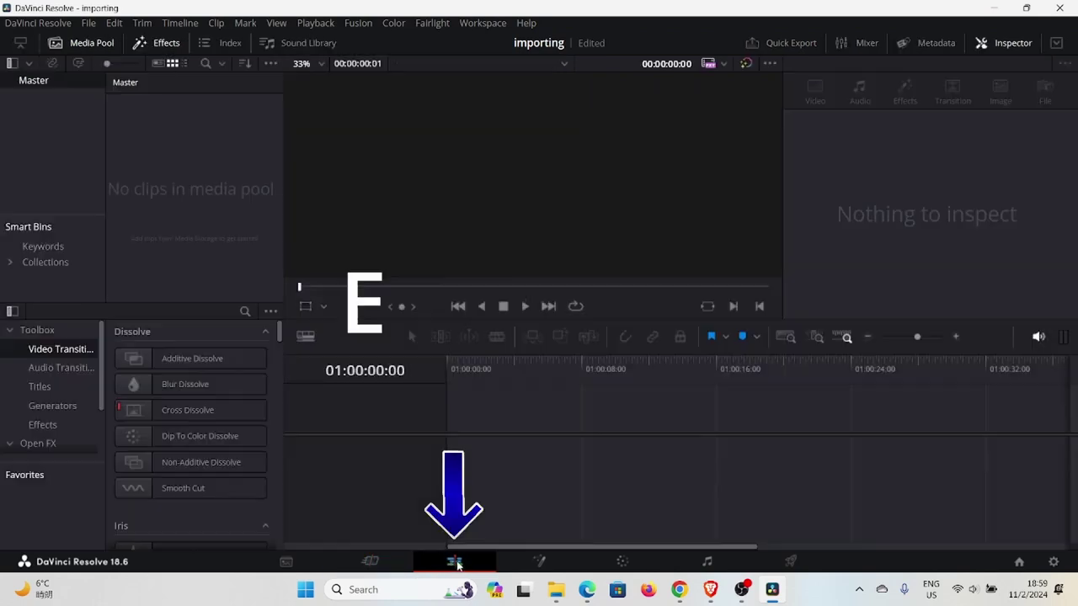
pyautogui.click(539, 562)
pyautogui.click(628, 565)
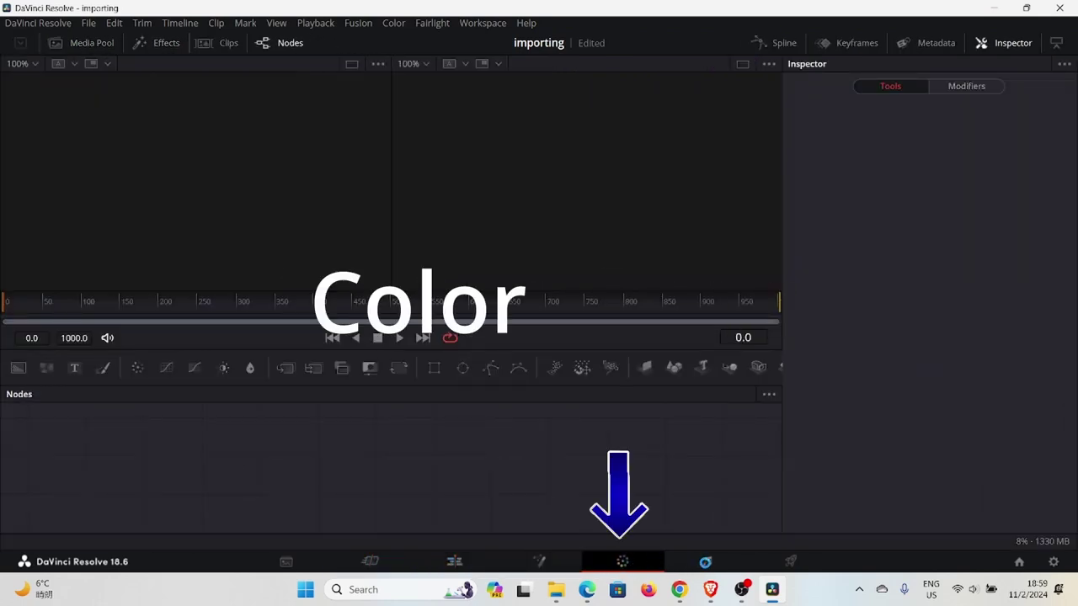
pyautogui.click(707, 565)
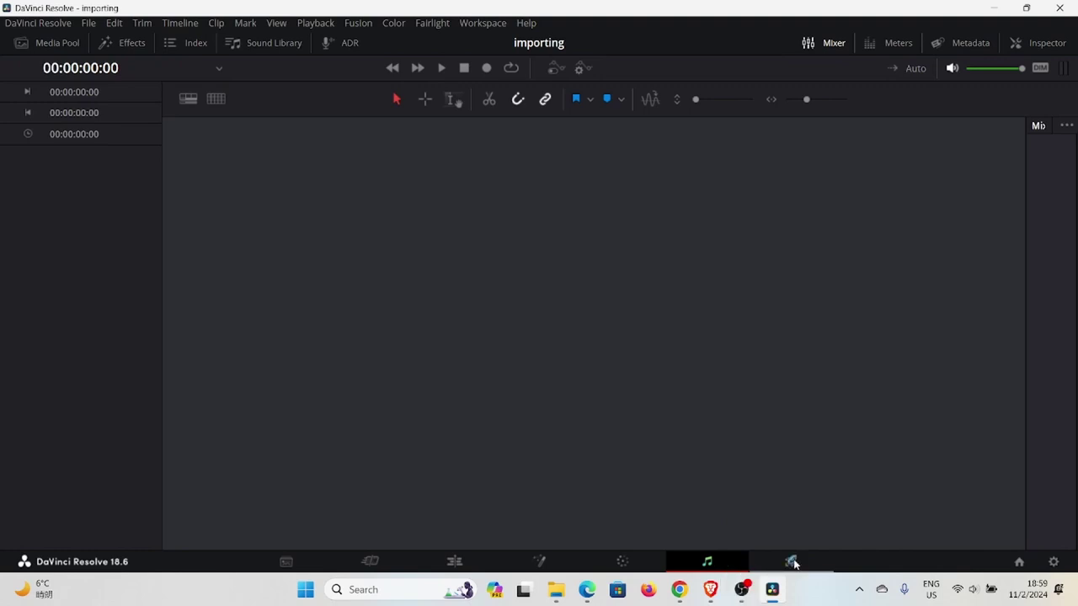
pyautogui.click(790, 562)
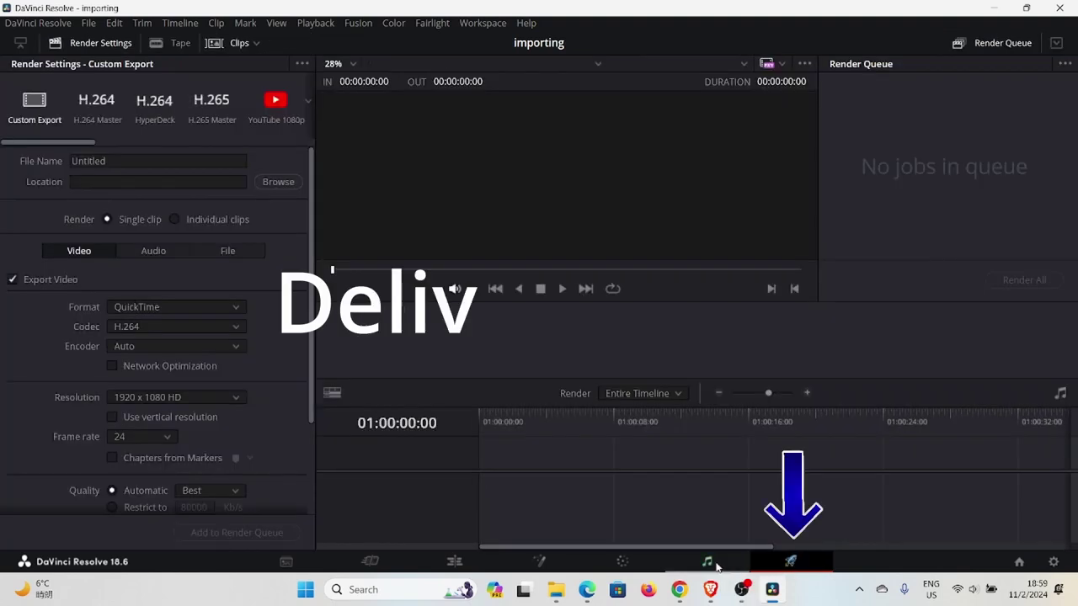
pyautogui.click(287, 563)
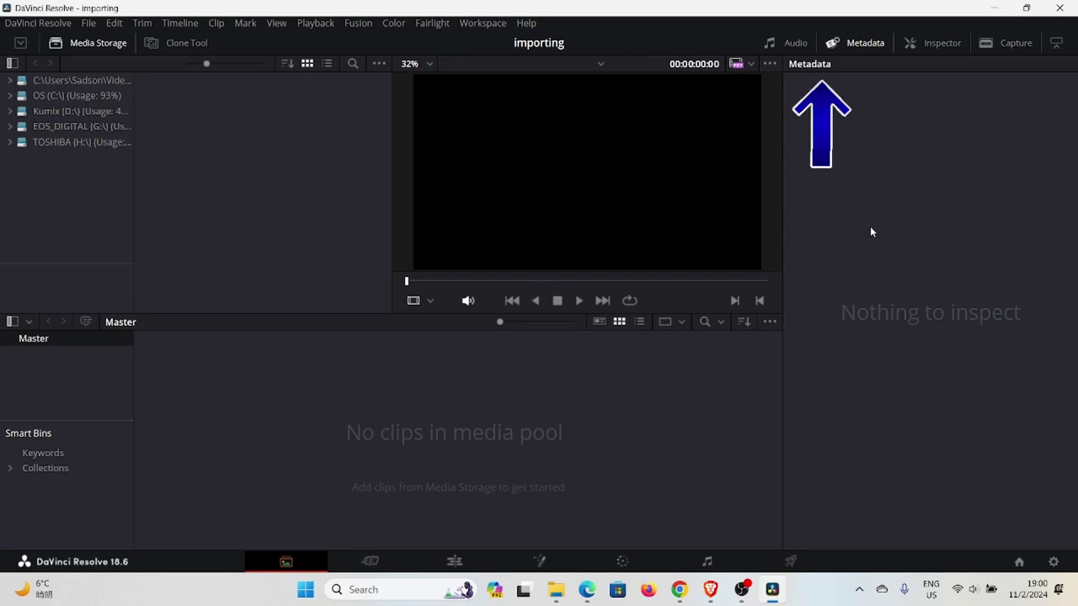
pyautogui.click(936, 46)
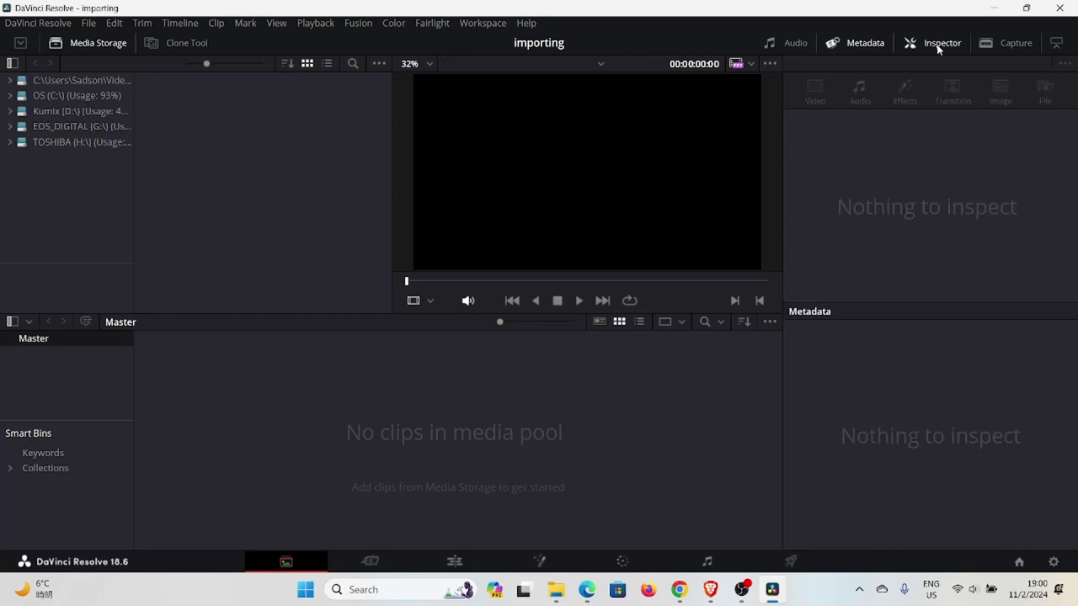
pyautogui.click(792, 43)
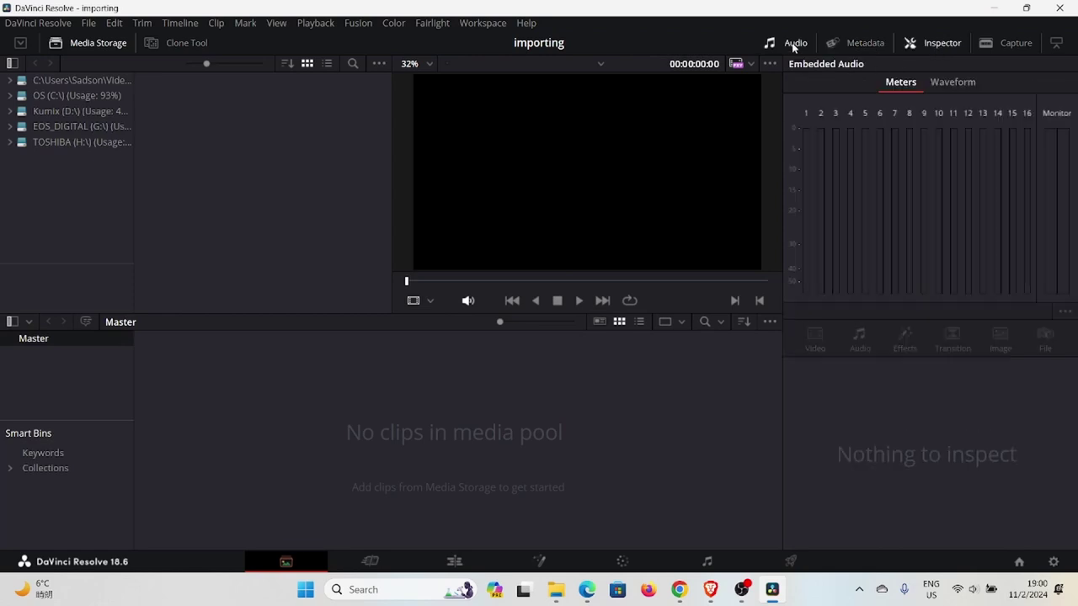
pyautogui.click(1007, 44)
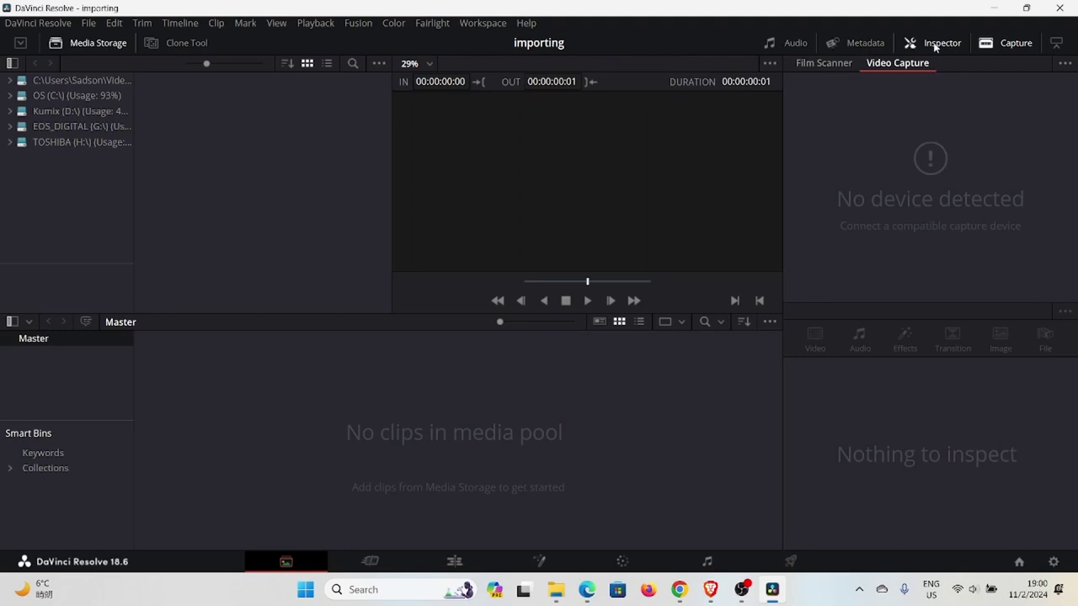
pyautogui.click(851, 44)
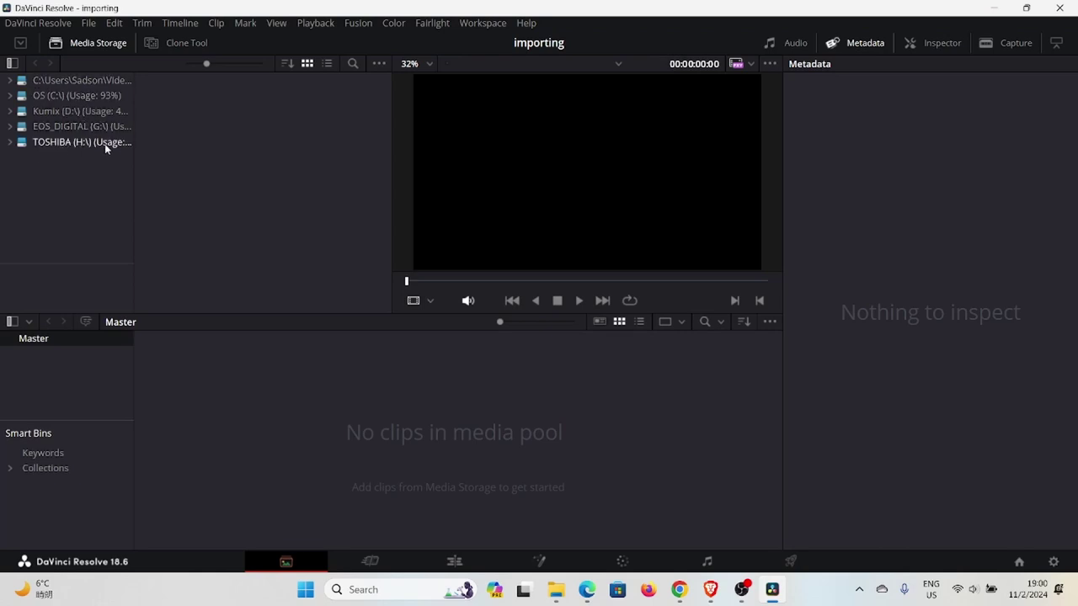
# Preview clips in the Videos folder and add P1300120.MOV to the media pool, answering the frame-rate prompt.
pyautogui.click(68, 80)
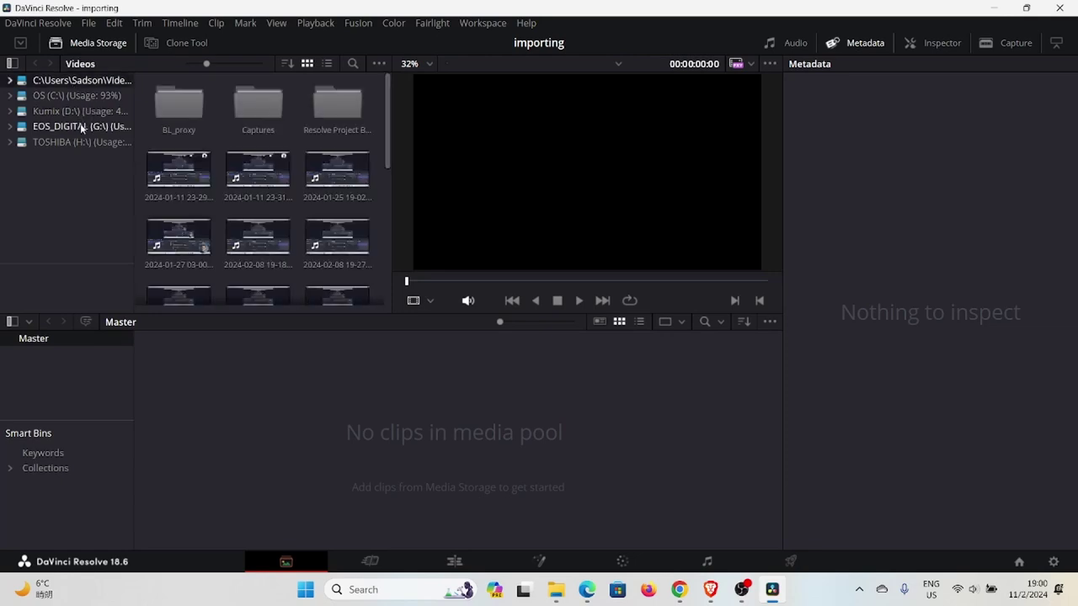
pyautogui.click(243, 235)
pyautogui.scroll(-2, 257, 194)
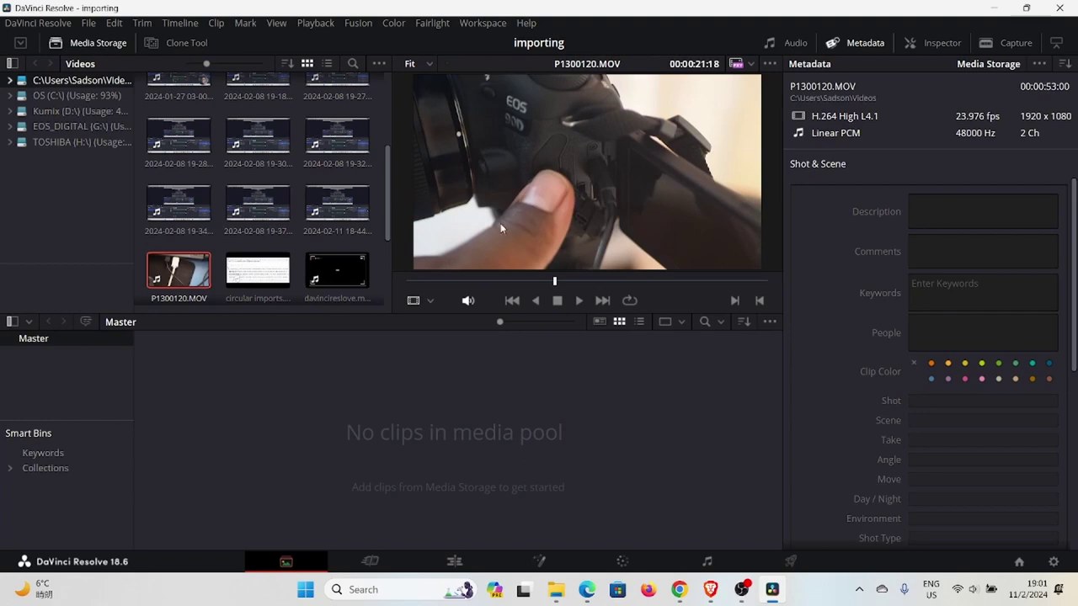
pyautogui.moveTo(552, 282); pyautogui.dragTo(444, 281)
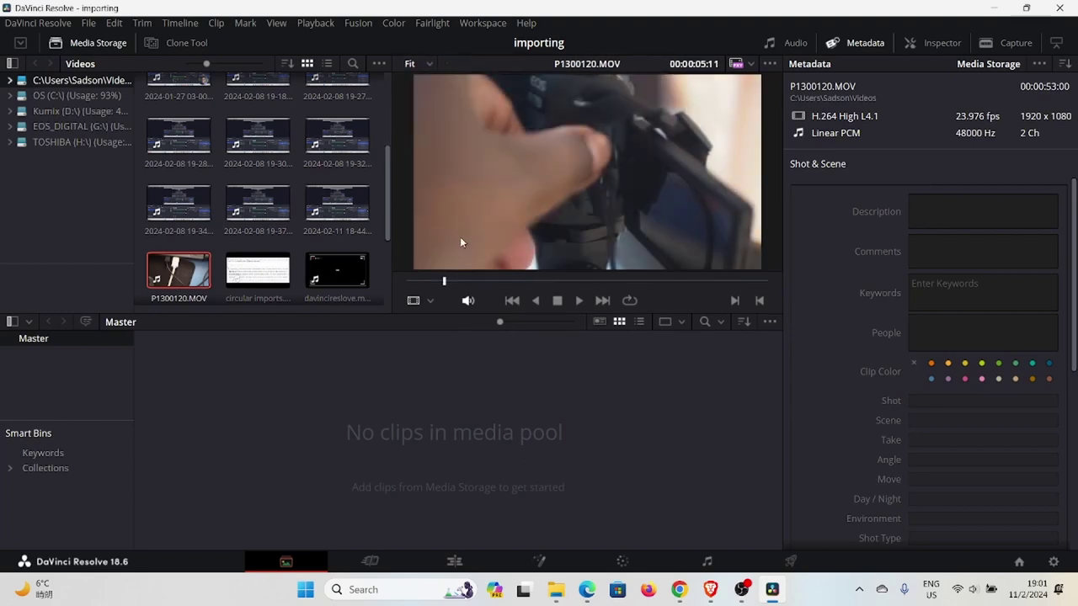
pyautogui.moveTo(178, 272); pyautogui.dragTo(257, 388)
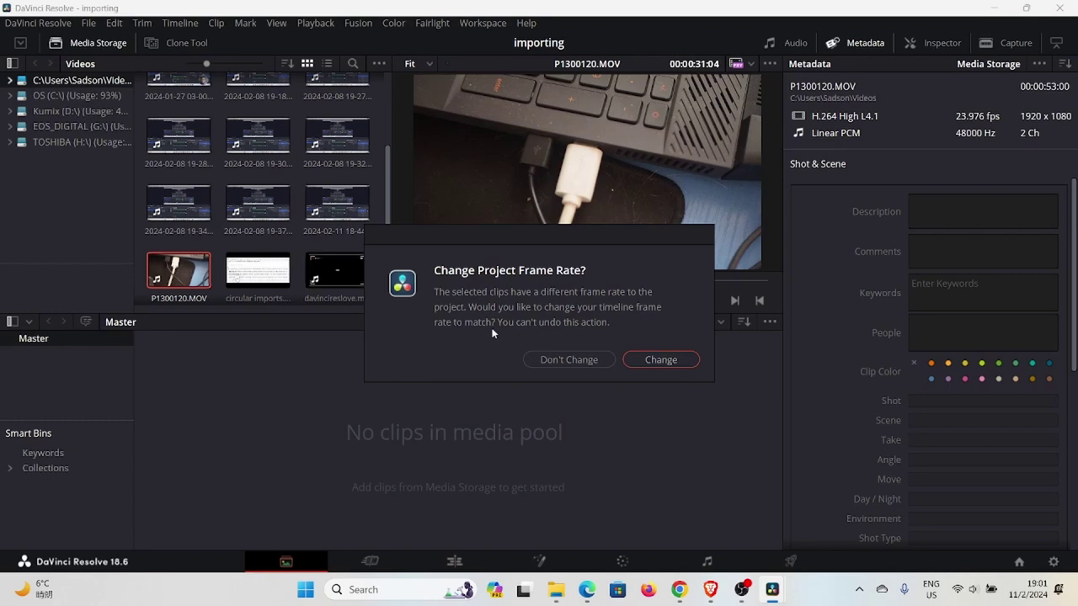
pyautogui.click(664, 362)
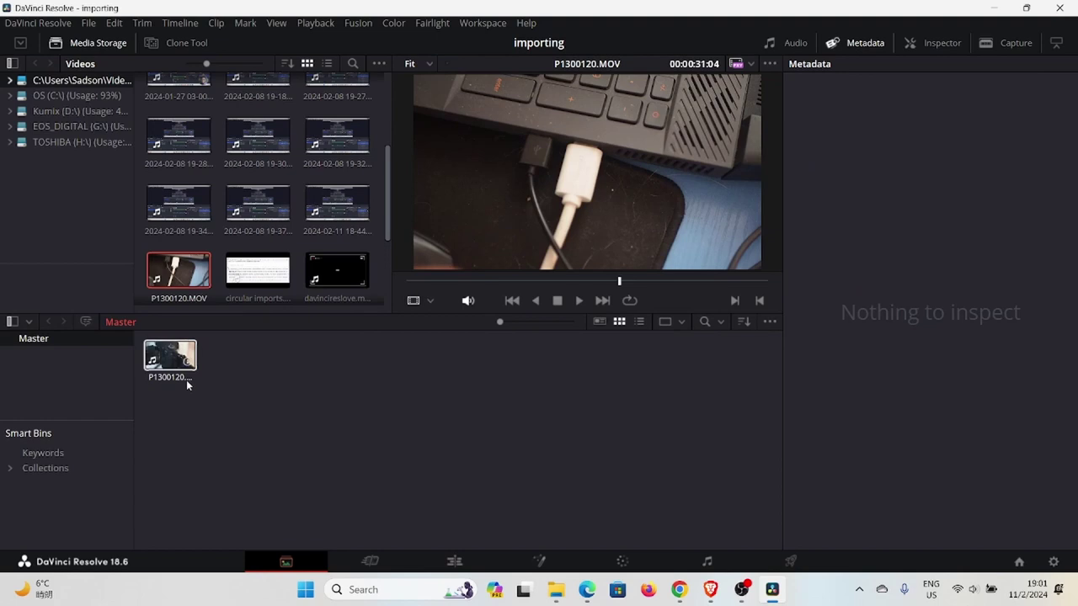
# Visit the Cut, Edit, Fusion (with media pool shown) and Color pages, ending back on Cut.
pyautogui.click(381, 561)
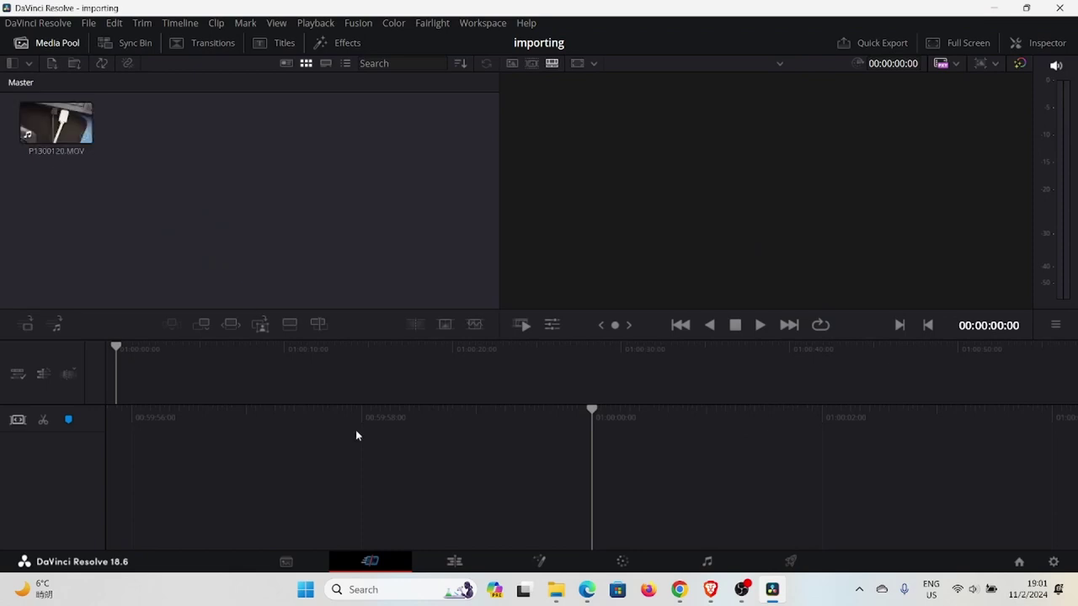
pyautogui.click(463, 560)
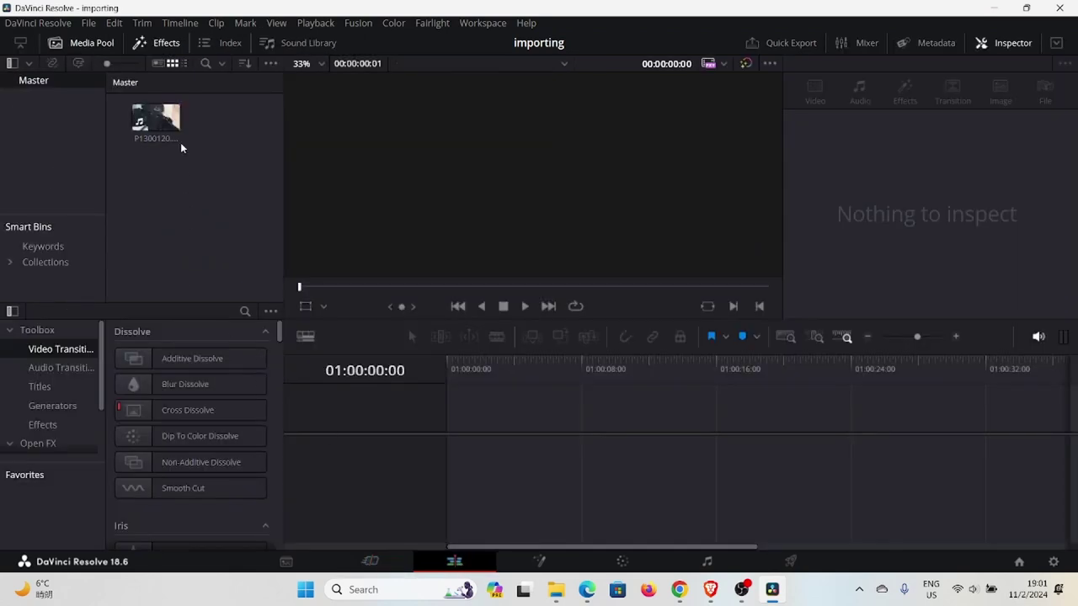
pyautogui.click(552, 563)
pyautogui.click(91, 42)
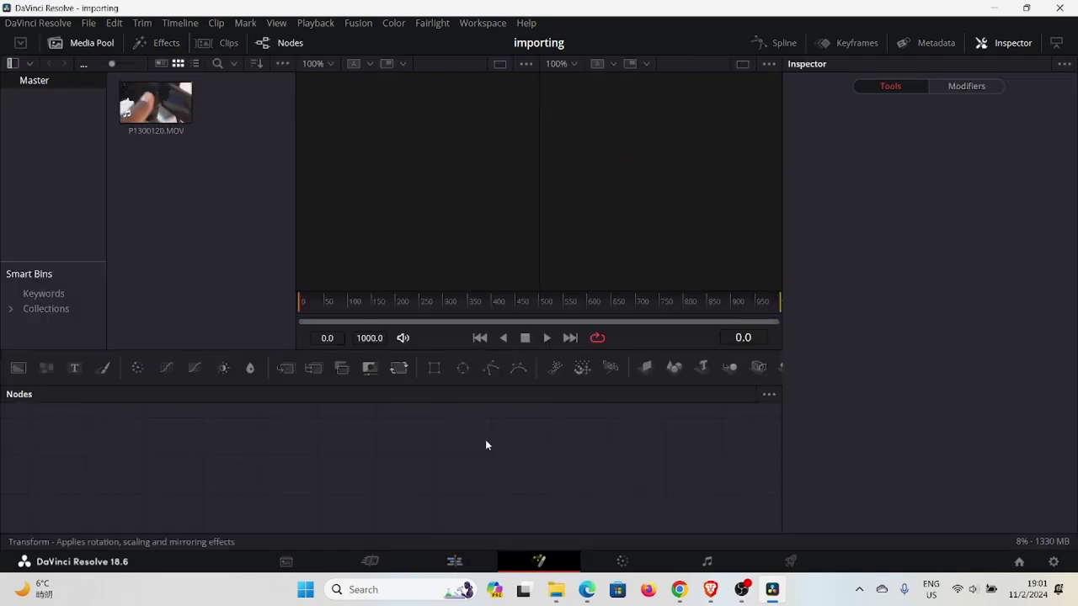
pyautogui.click(623, 562)
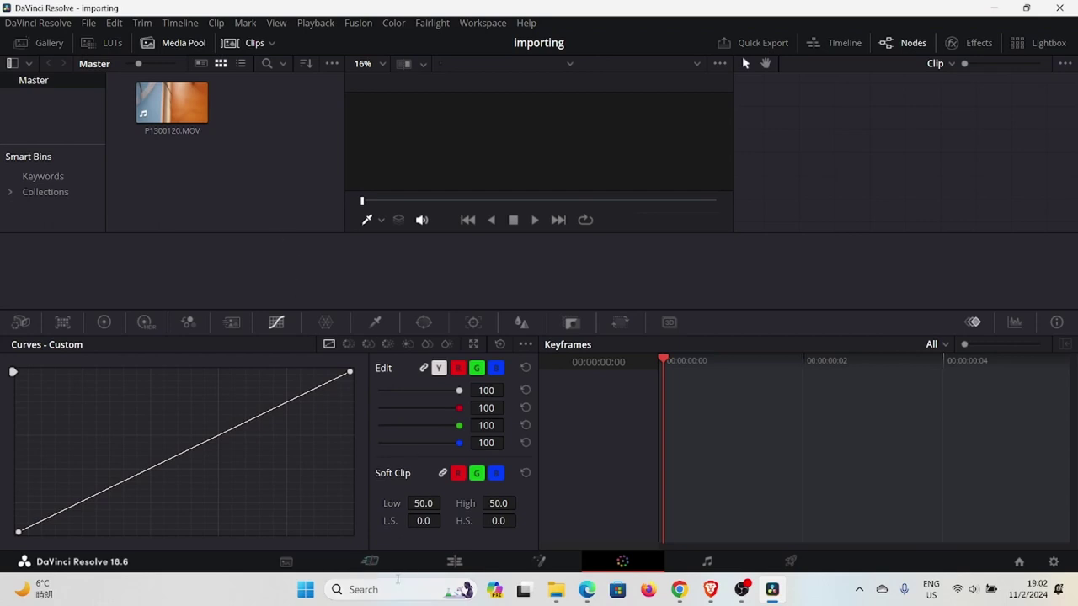
pyautogui.click(372, 563)
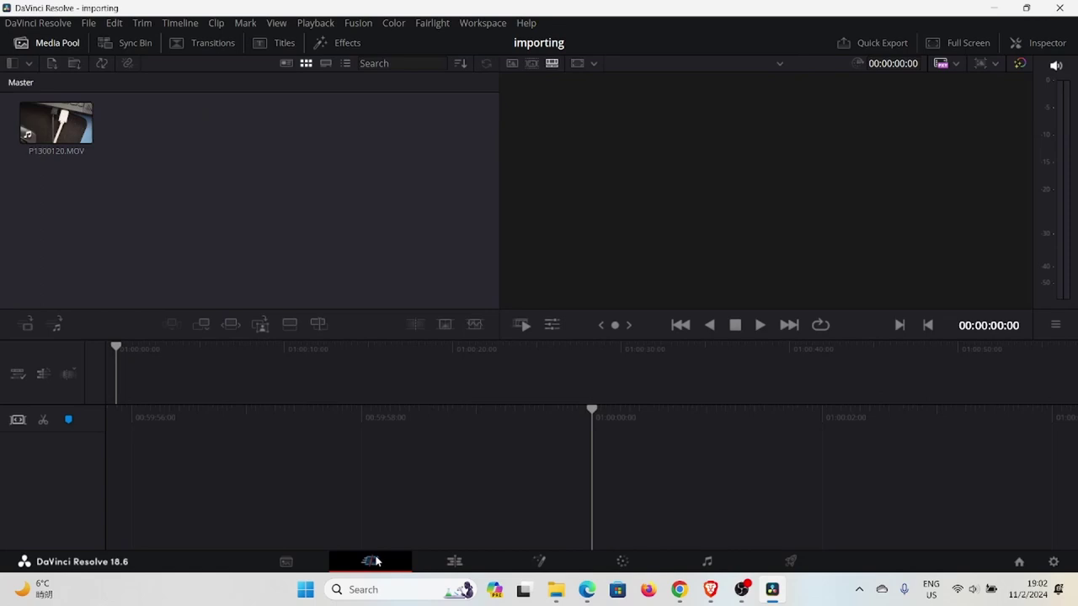
# Import 'Awaken - Anno Domini Beats.mp3' into the media pool, then go to the Media page.
pyautogui.rightClick(198, 149)
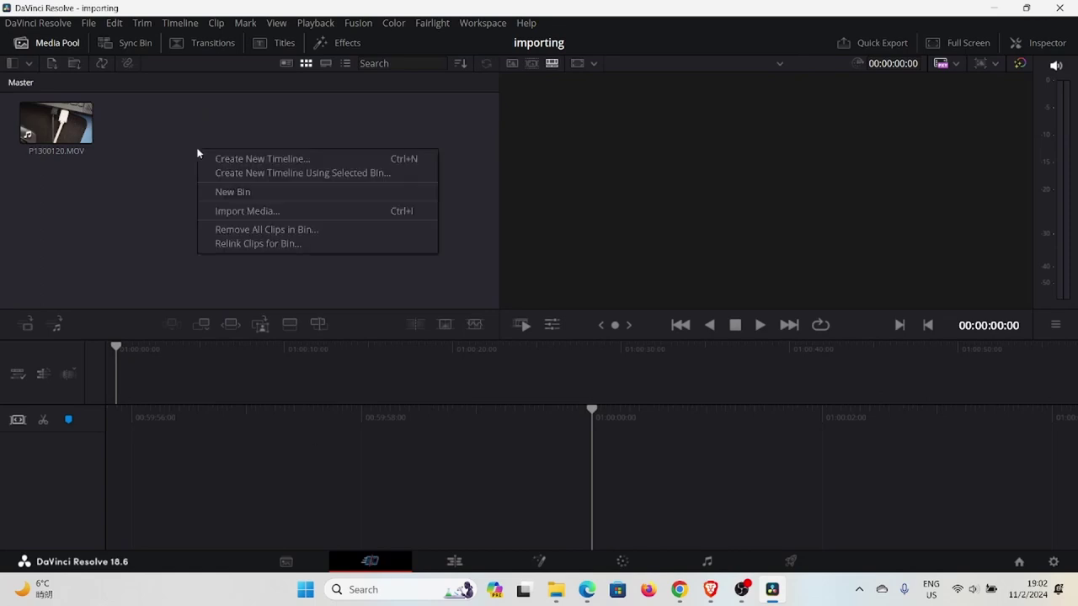
pyautogui.click(233, 212)
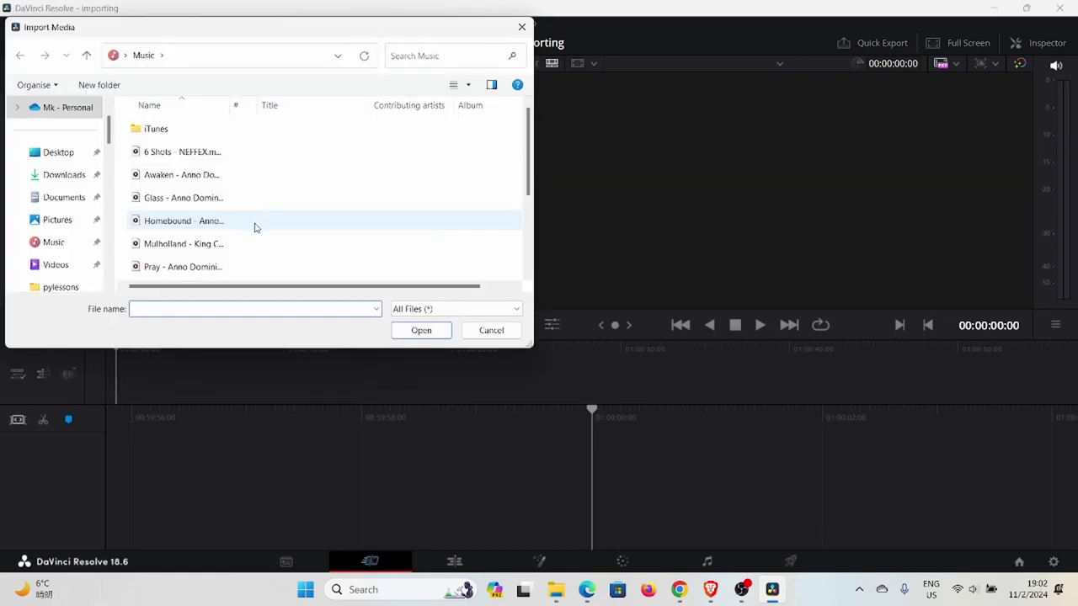
pyautogui.click(204, 176)
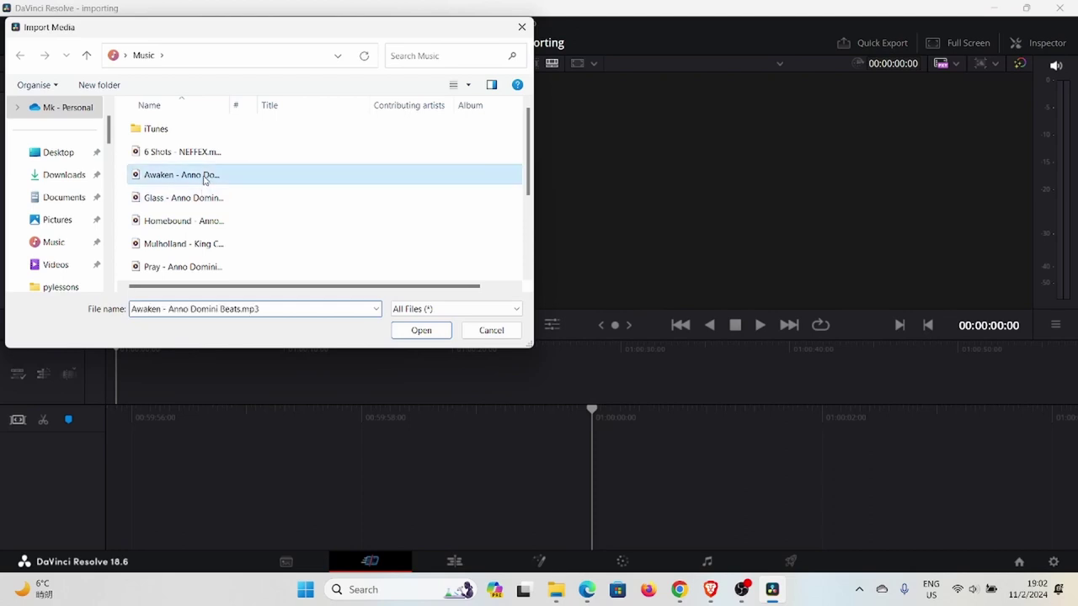
pyautogui.click(421, 332)
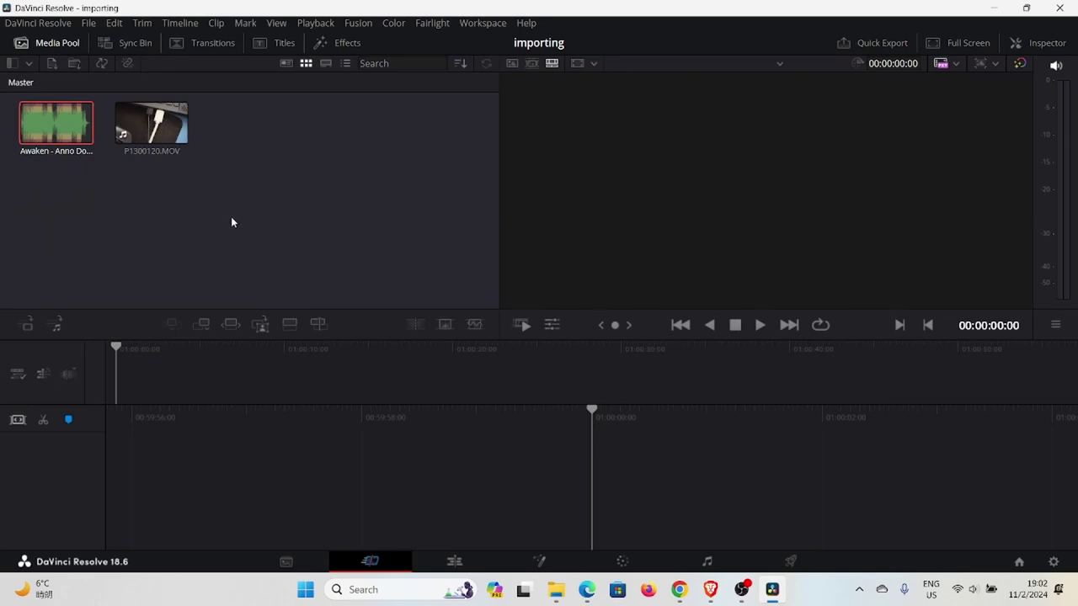
pyautogui.click(296, 565)
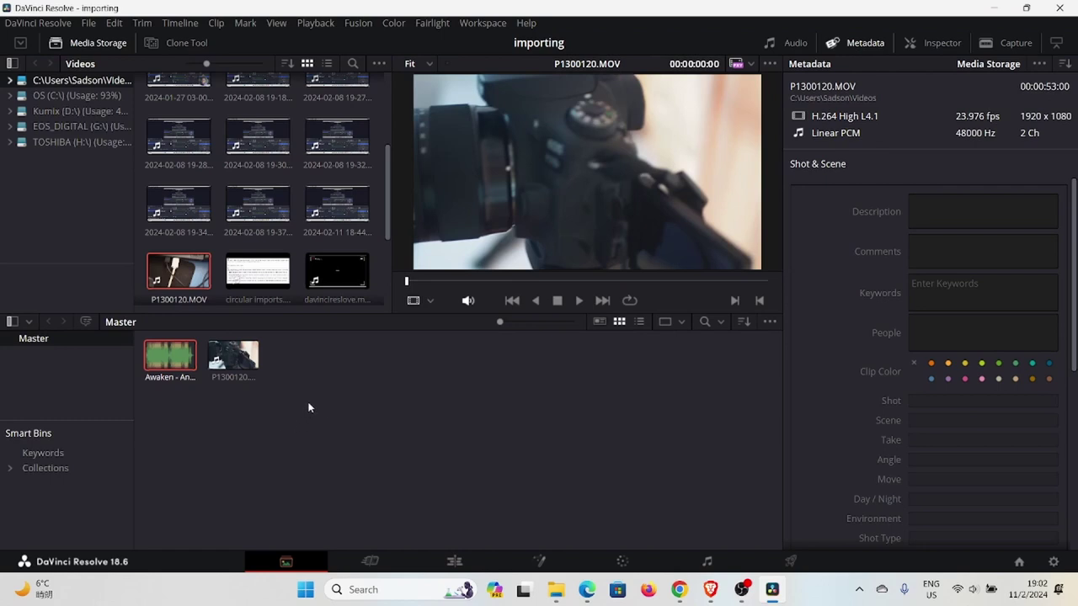
# Select P1300120.MOV and the Awaken MP3 in the media pool and delete them.
pyautogui.moveTo(320, 351); pyautogui.dragTo(145, 379)
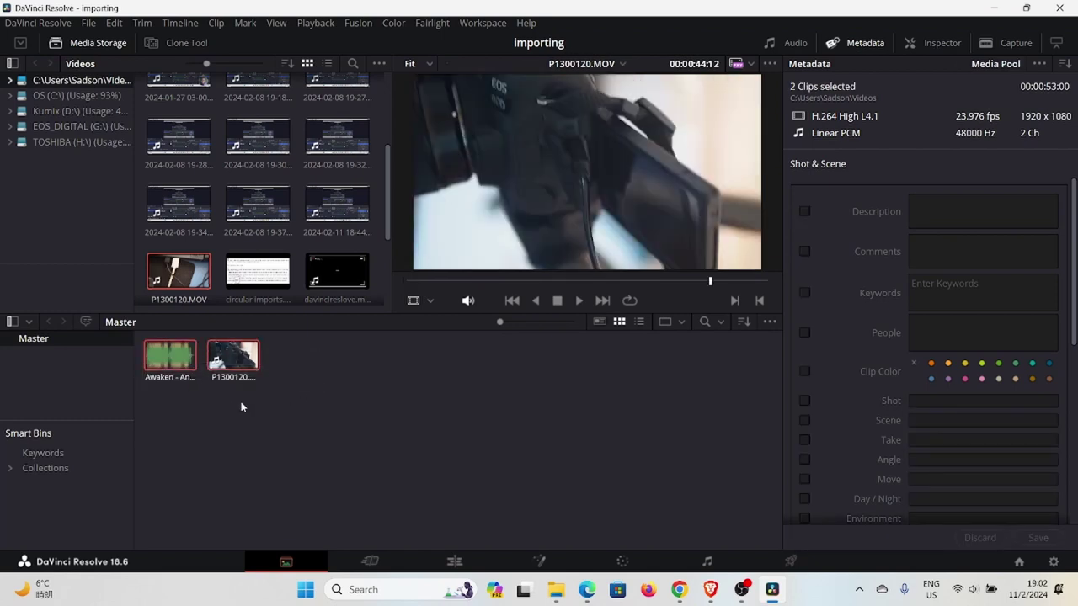
pyautogui.press('Delete')
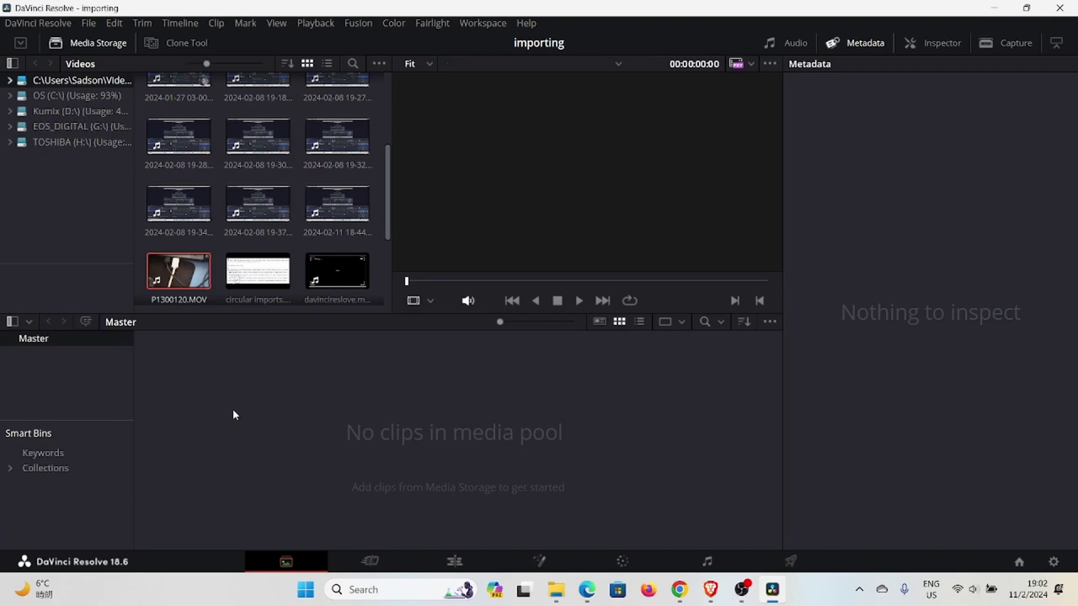
# Create a new media pool bin named 'importing' and open it.
pyautogui.rightClick(171, 361)
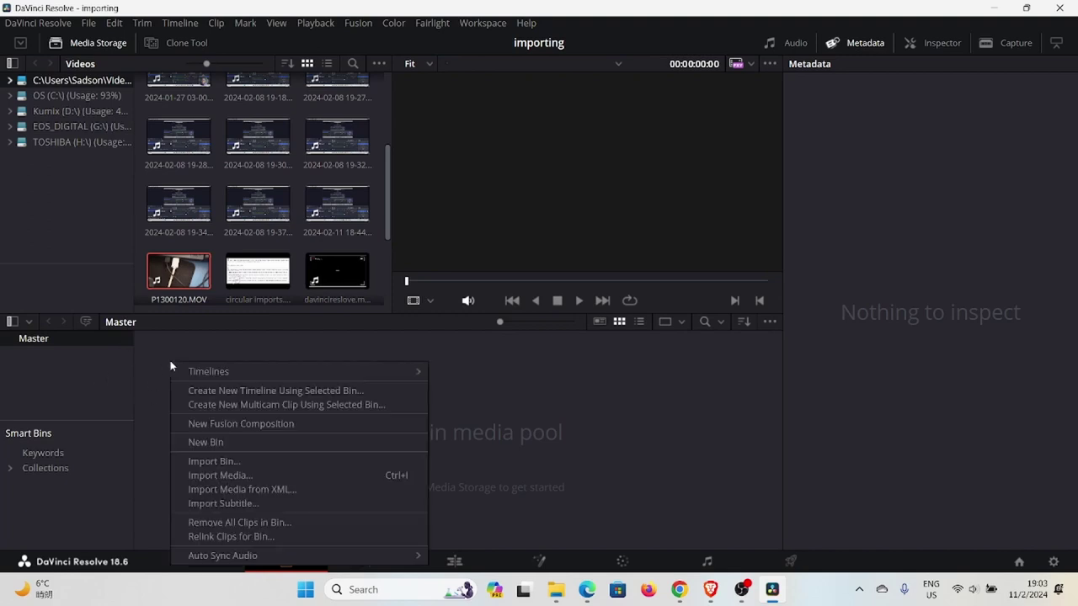
pyautogui.click(240, 444)
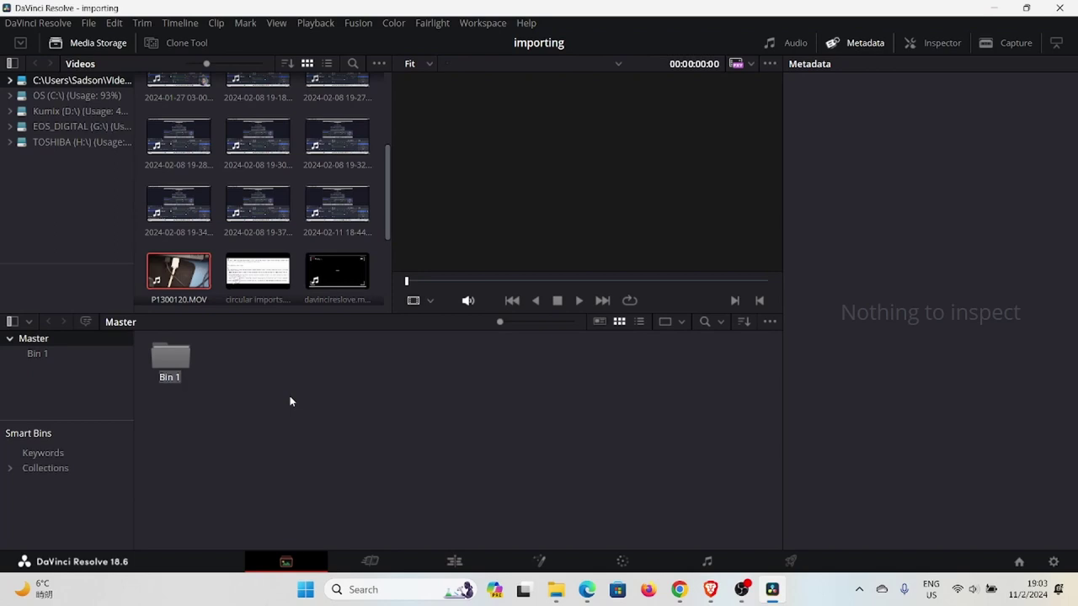
pyautogui.write('importing')
pyautogui.press('Return')
pyautogui.click(51, 355)
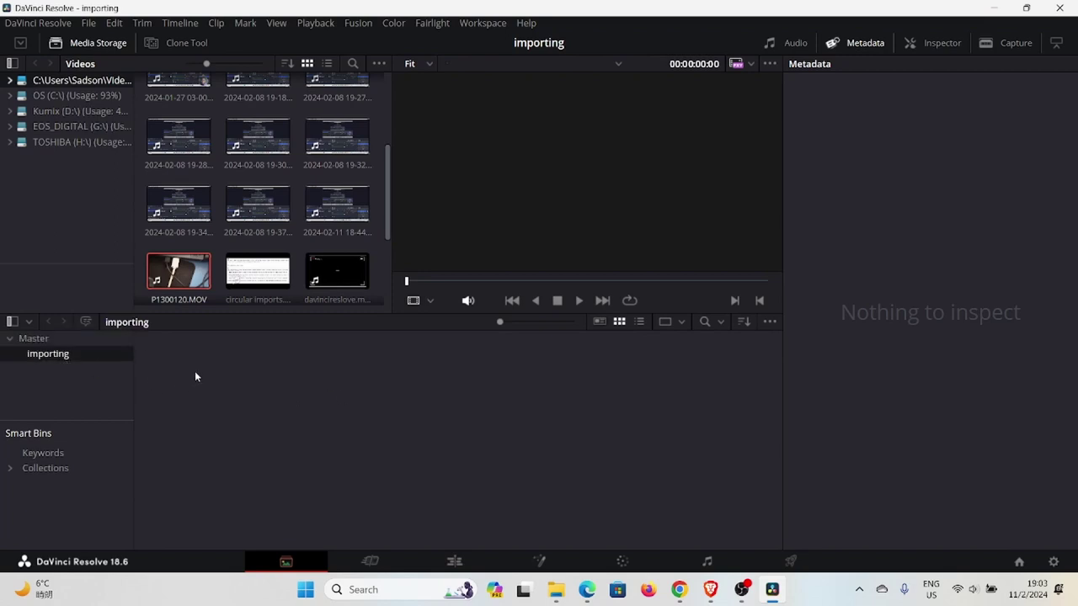
# Add sub-bins 'videos' and 'audios' inside importing, then open the videos bin.
pyautogui.rightClick(190, 367)
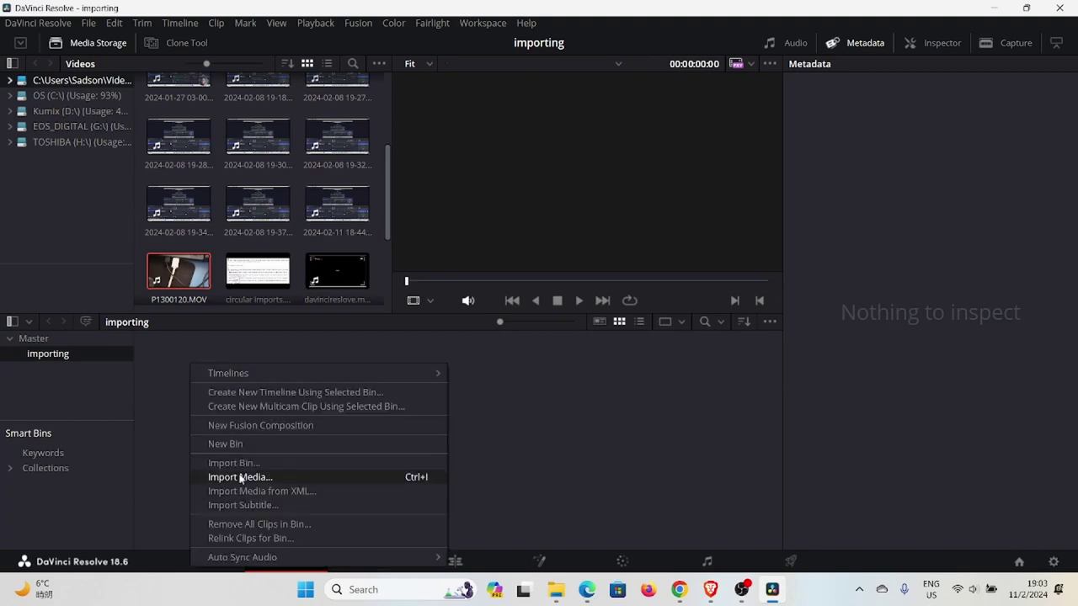
pyautogui.click(245, 444)
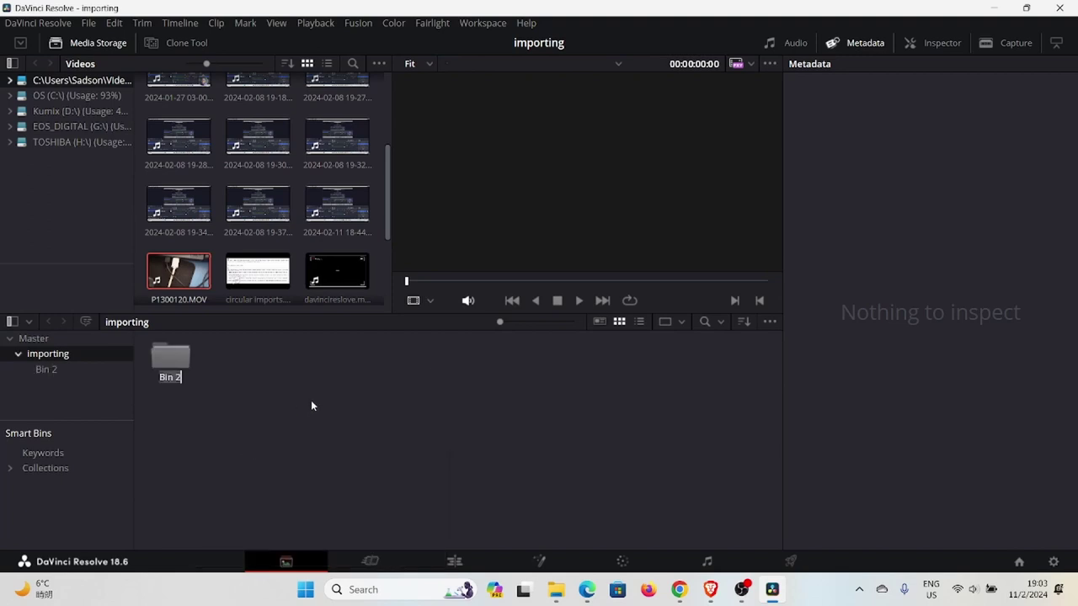
pyautogui.write('videos')
pyautogui.press('Return')
pyautogui.rightClick(240, 380)
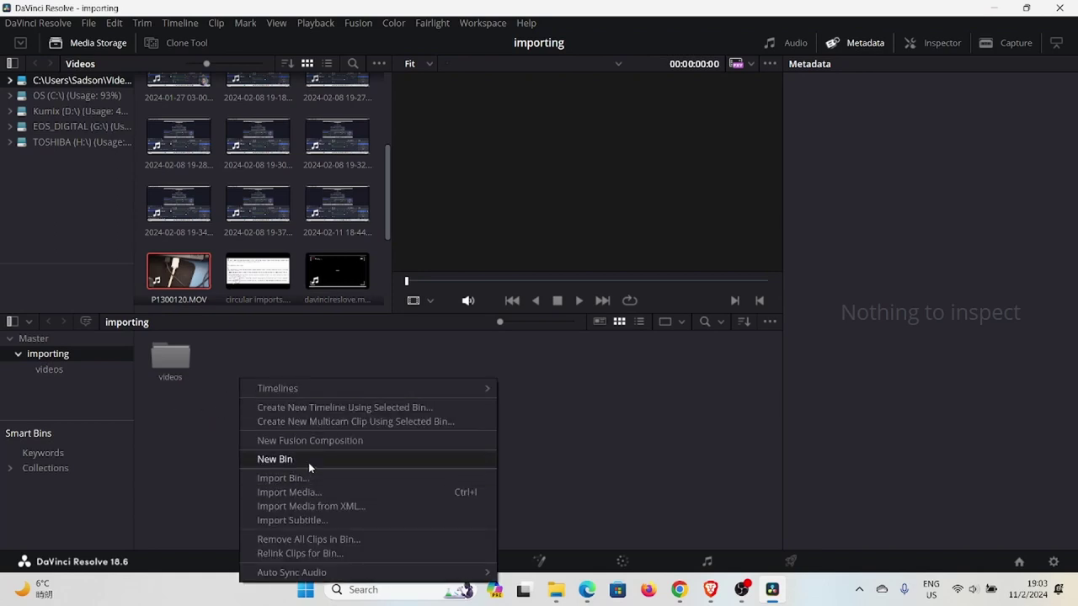
pyautogui.click(309, 460)
pyautogui.write('audios')
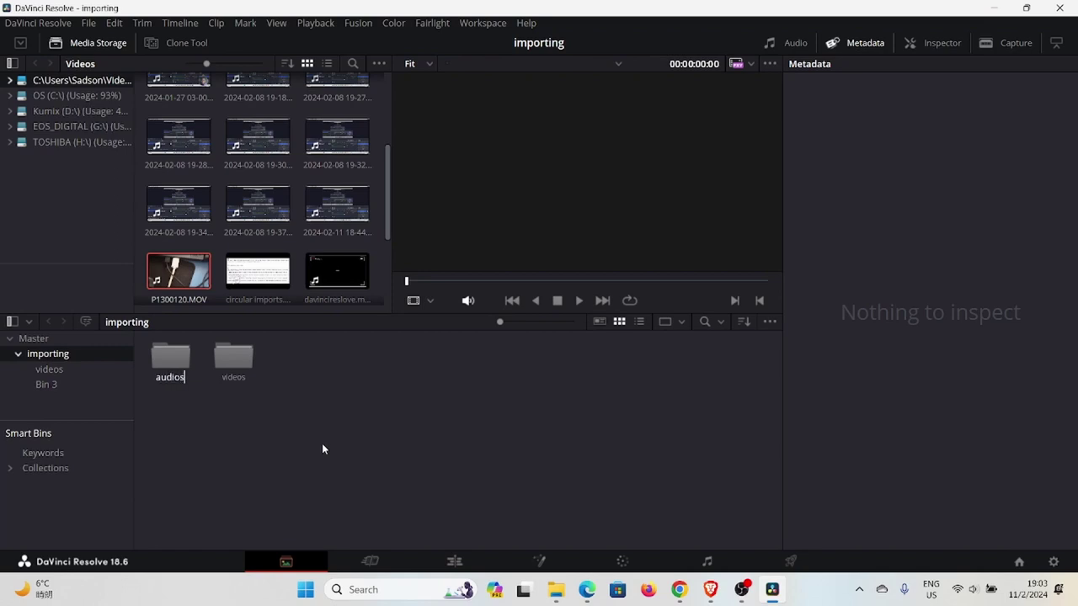
pyautogui.press('Return')
pyautogui.click(49, 369)
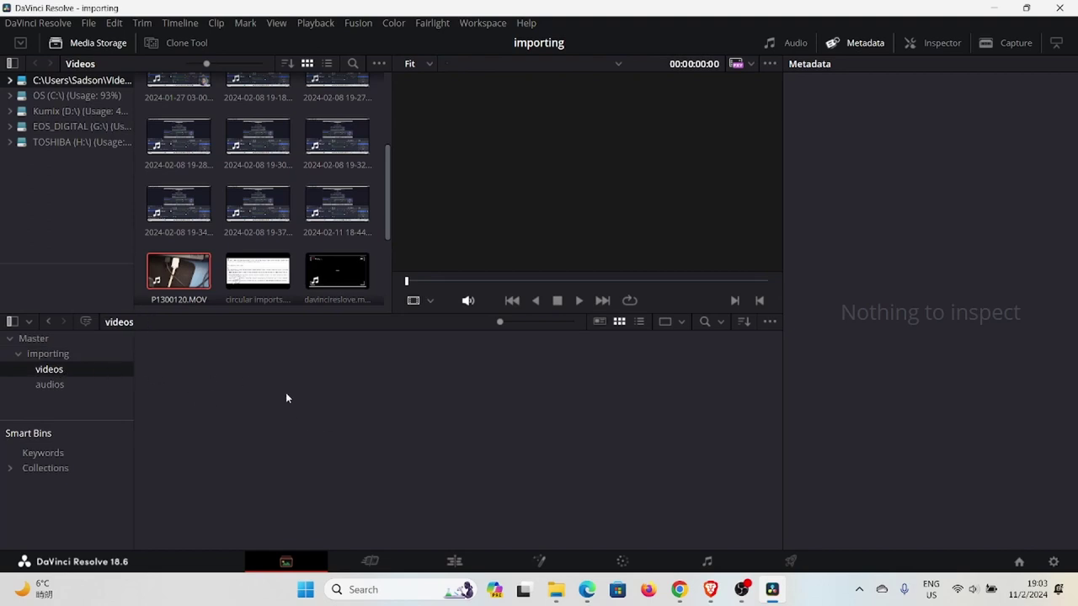
# Drag P1300120.MOV from Media Storage into the videos bin.
pyautogui.moveTo(178, 276); pyautogui.dragTo(202, 429)
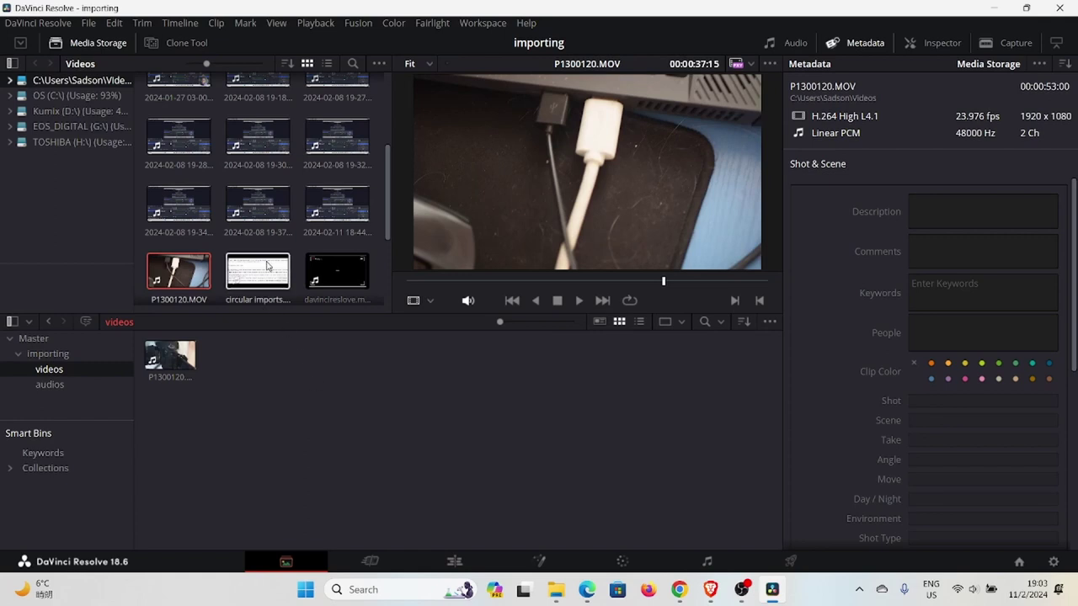
pyautogui.scroll(-4, 271, 235)
pyautogui.scroll(8, 271, 234)
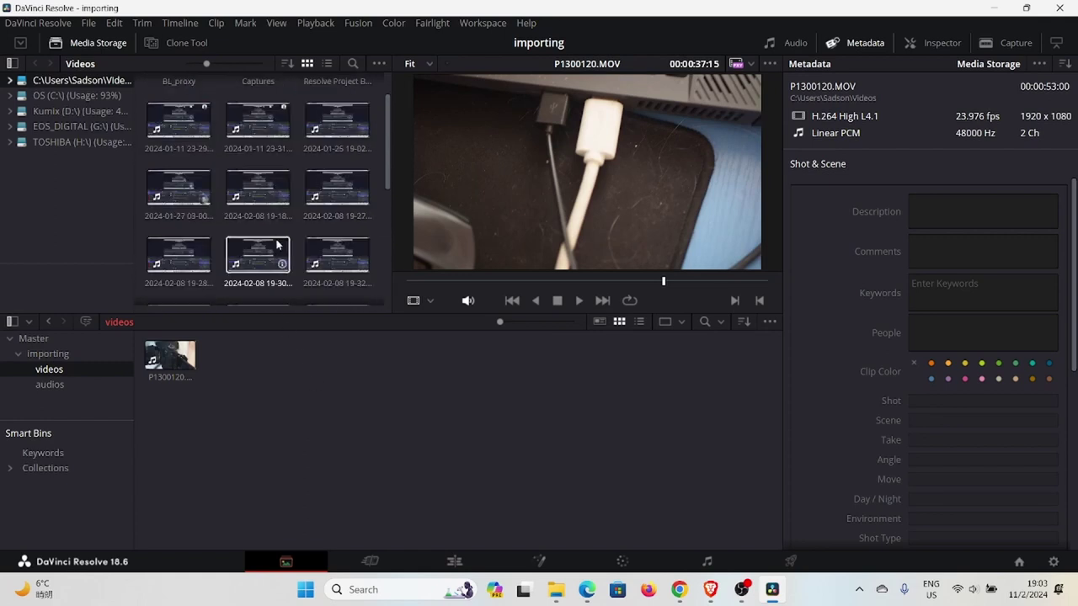
# Browse C: to the user's Music folder and drag 'Homebound - Anno Domini Beats.mp3' into the audios bin.
pyautogui.click(23, 99)
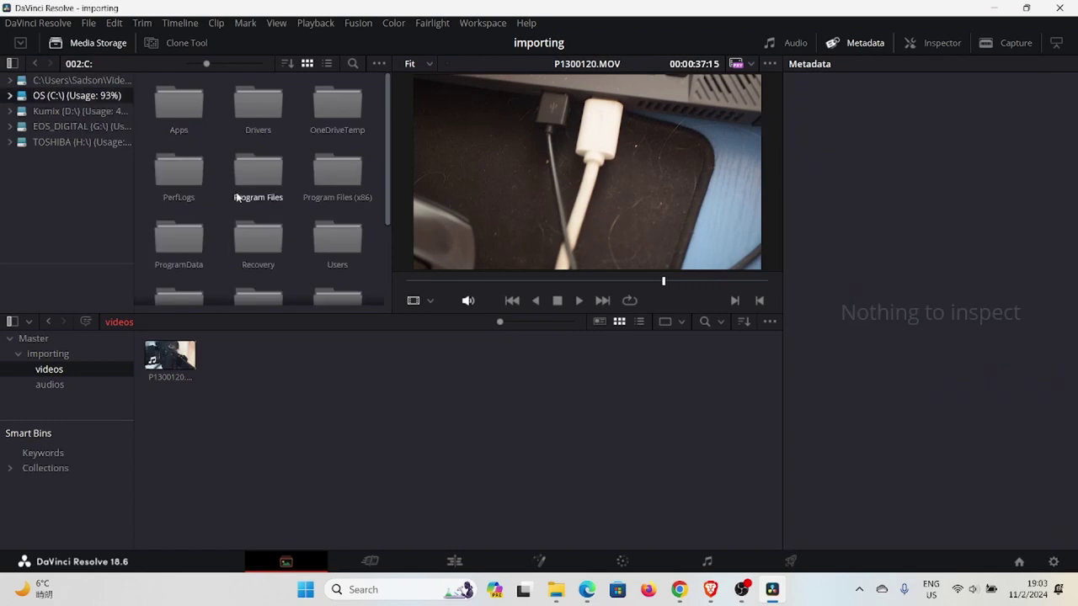
pyautogui.scroll(-3, 236, 193)
pyautogui.doubleClick(329, 171)
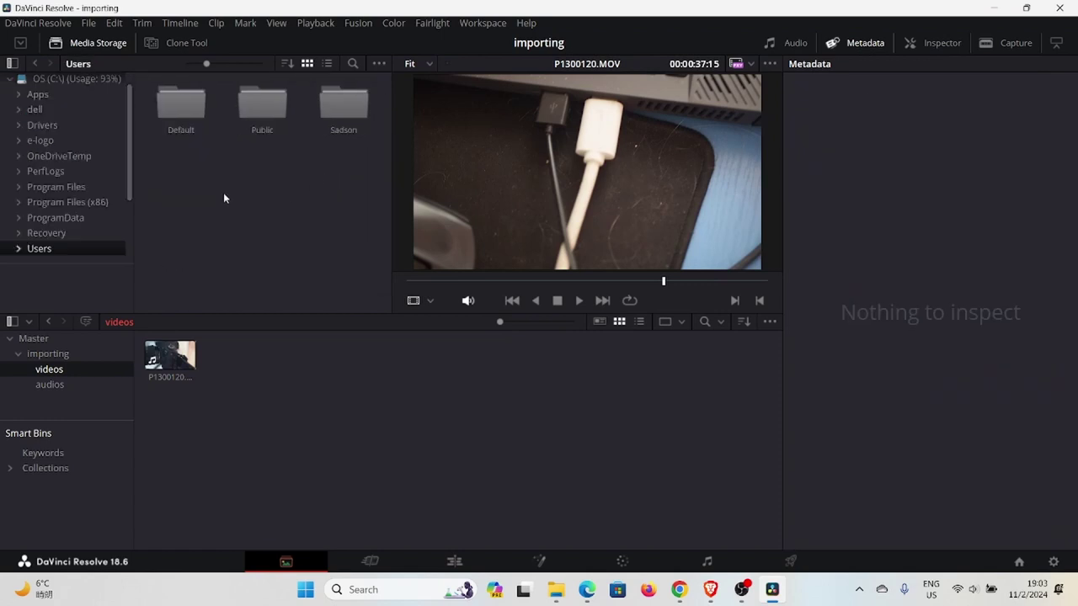
pyautogui.doubleClick(341, 111)
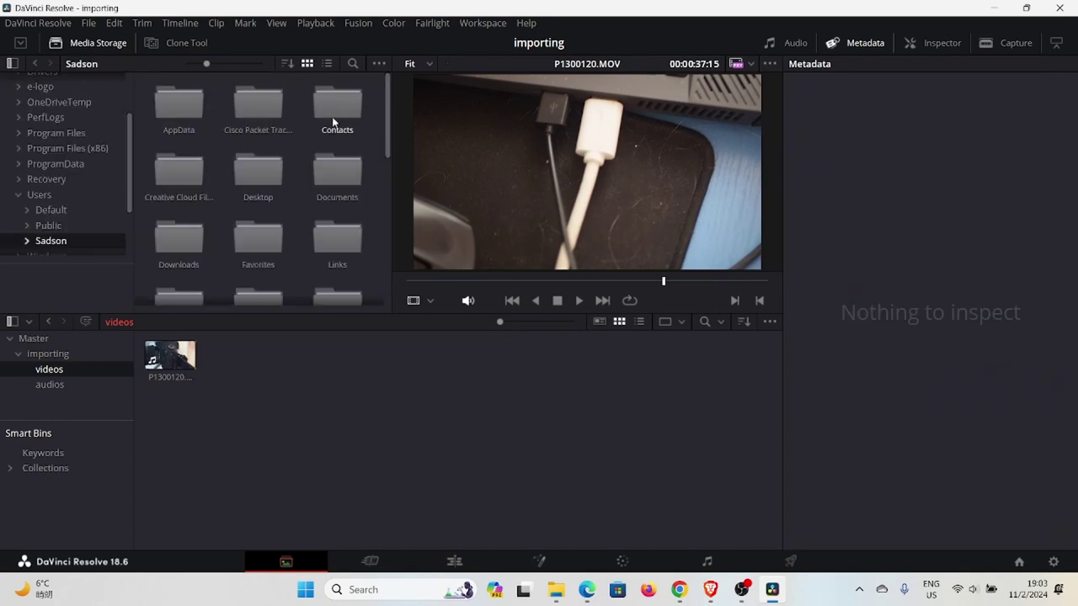
pyautogui.scroll(-3, 290, 181)
pyautogui.doubleClick(258, 137)
pyautogui.moveTo(257, 172); pyautogui.dragTo(87, 386)
pyautogui.click(87, 387)
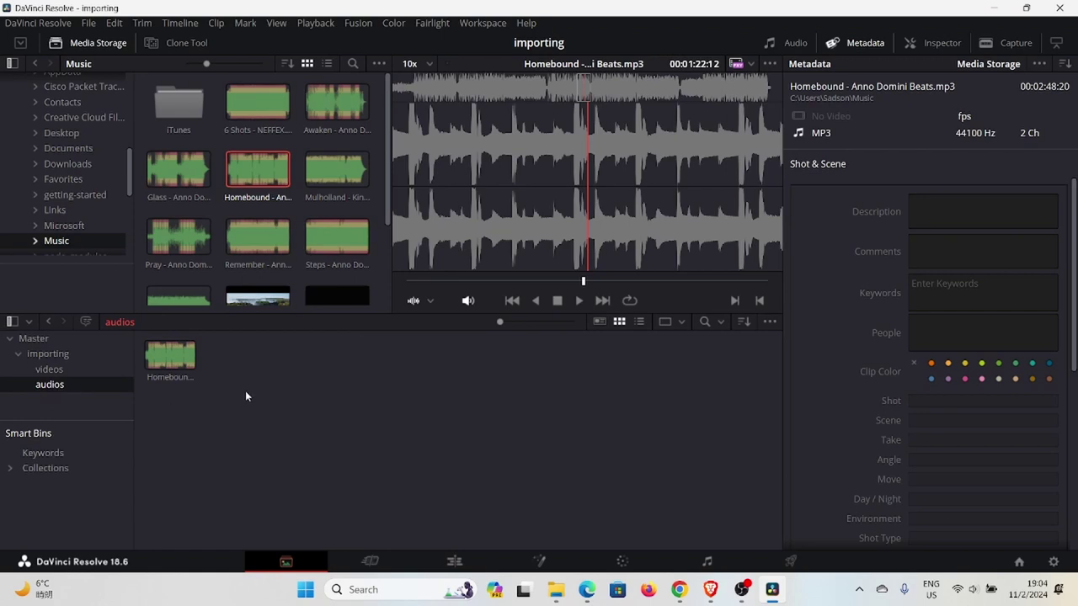
pyautogui.click(371, 563)
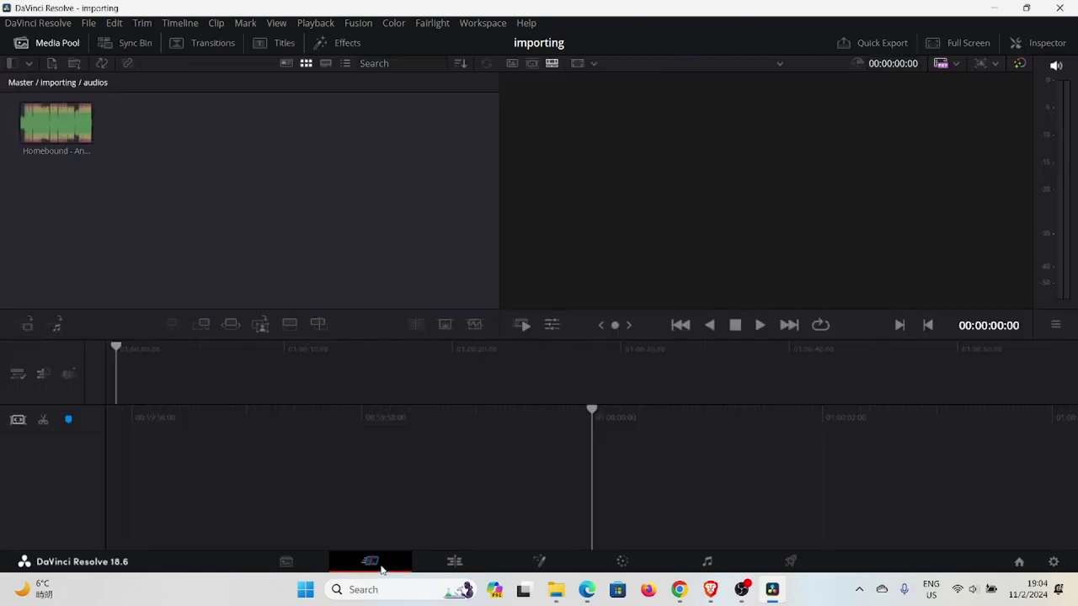
# Go up to the Master bin via the breadcrumb and reopen importing to show videos and audios.
pyautogui.rightClick(161, 152)
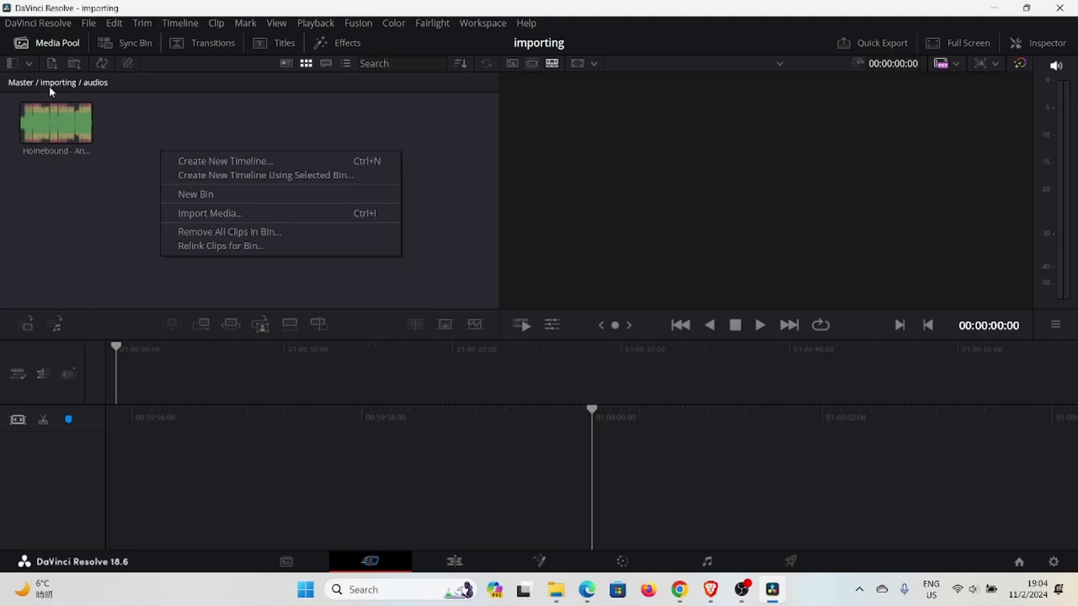
pyautogui.click(54, 82)
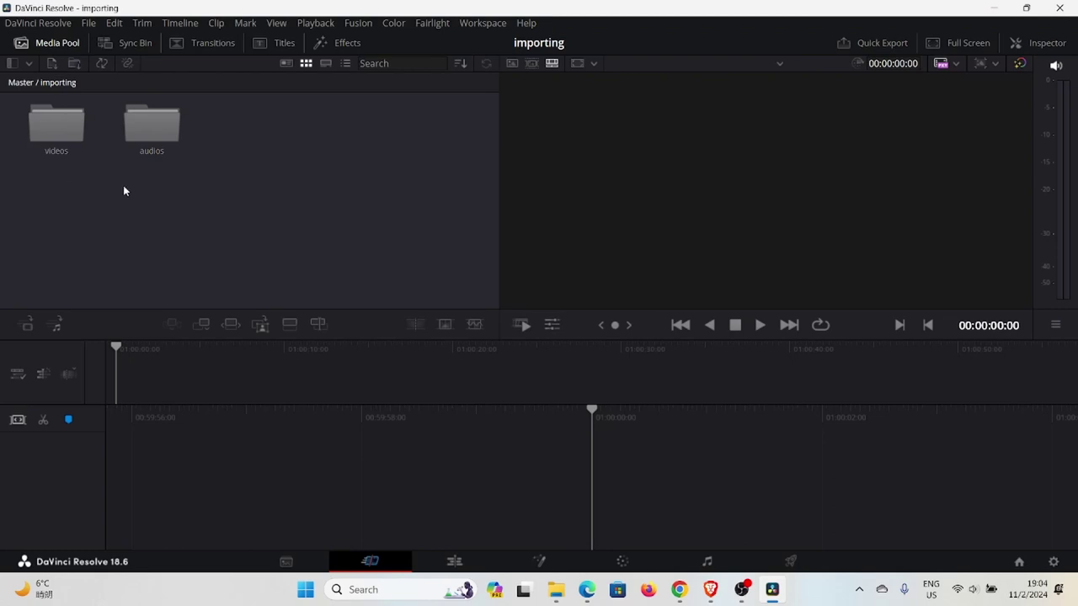
pyautogui.click(21, 82)
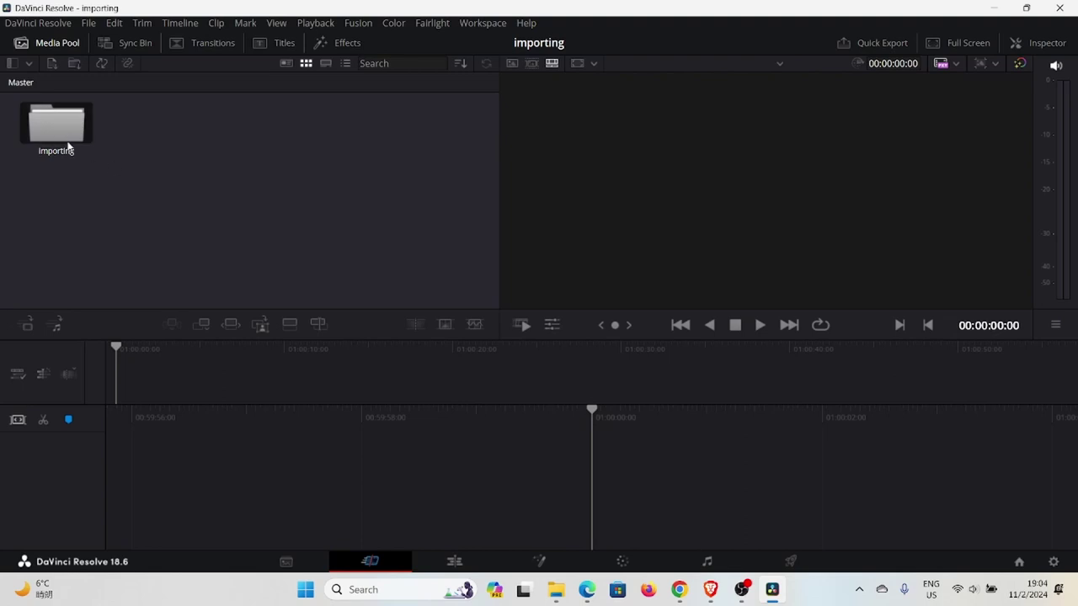
pyautogui.doubleClick(58, 133)
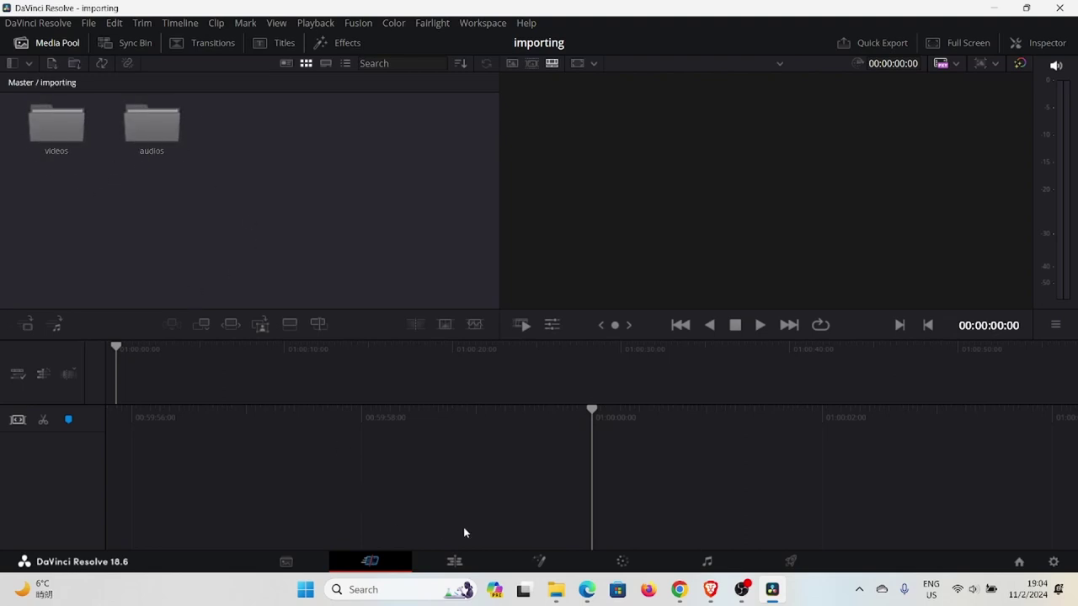
# Visit the Edit, Fusion, Color and Fairlight pages, showing Fairlight's media pool, then go to Media.
pyautogui.click(457, 562)
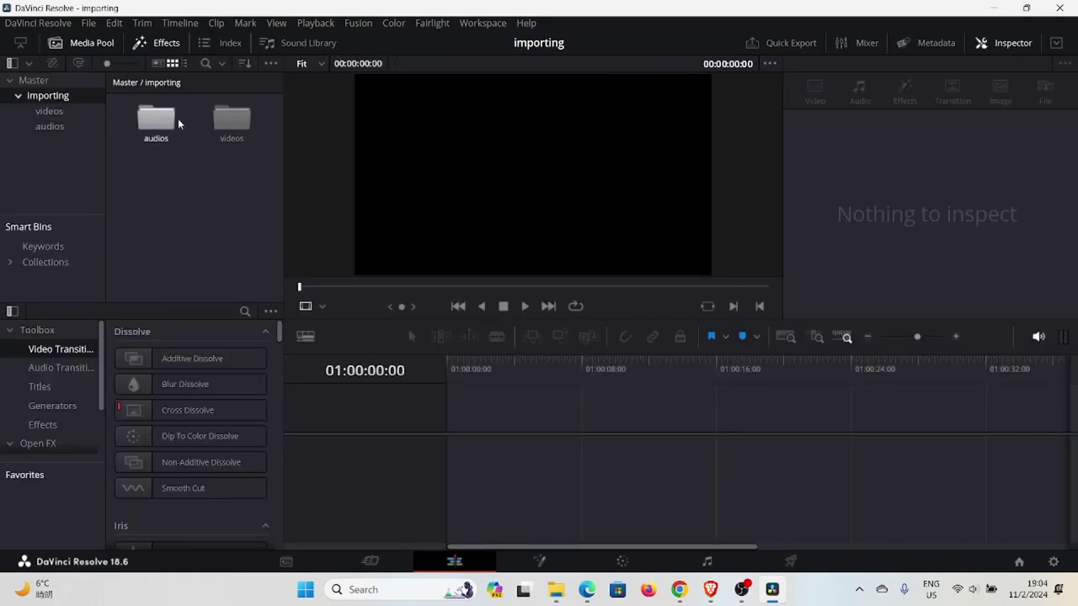
pyautogui.click(543, 562)
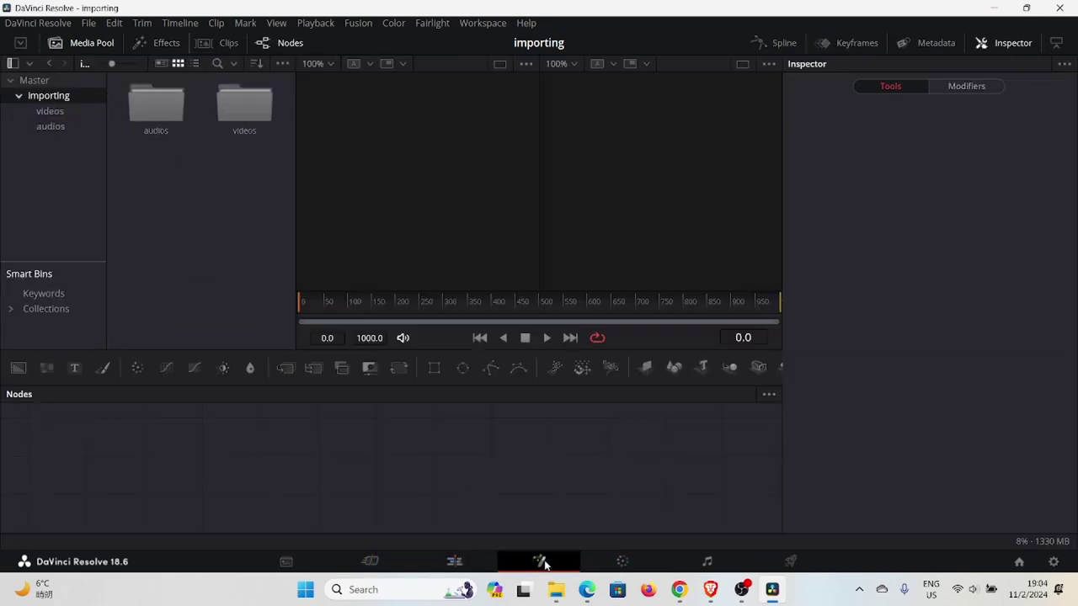
pyautogui.click(634, 570)
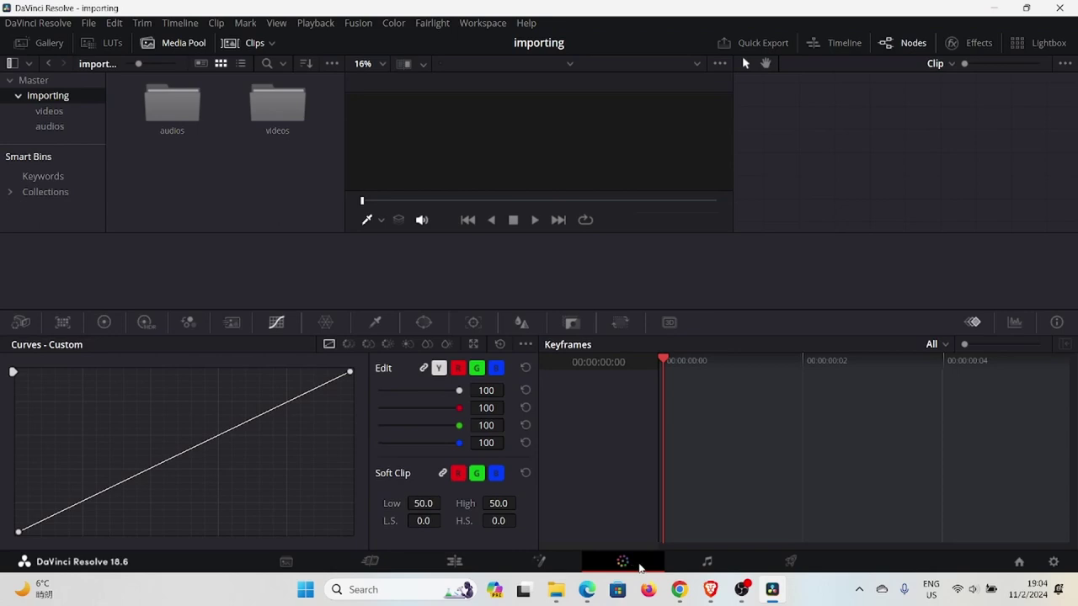
pyautogui.click(708, 565)
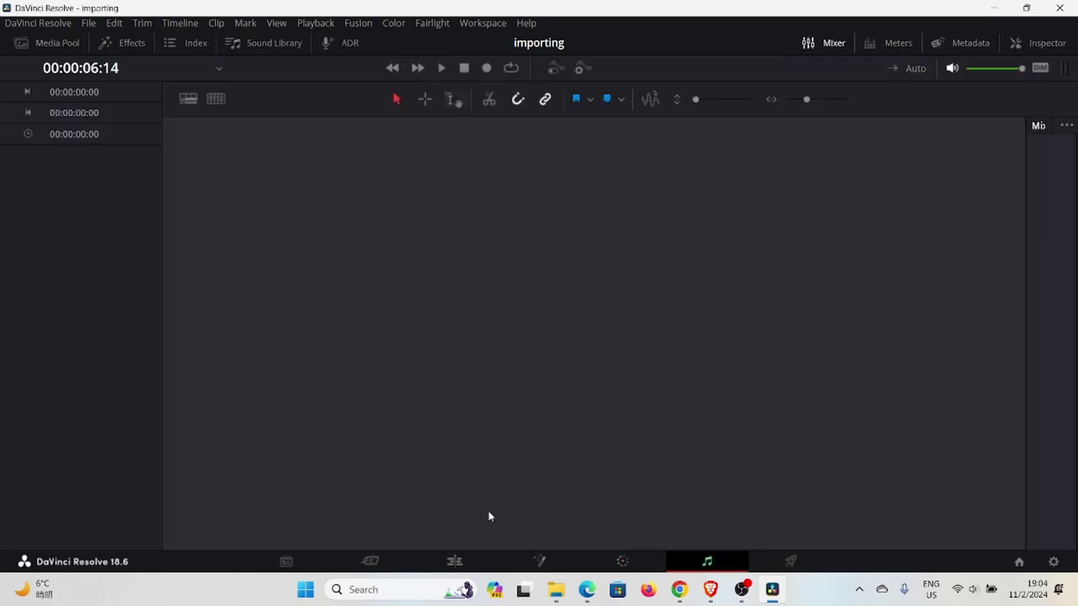
pyautogui.click(59, 44)
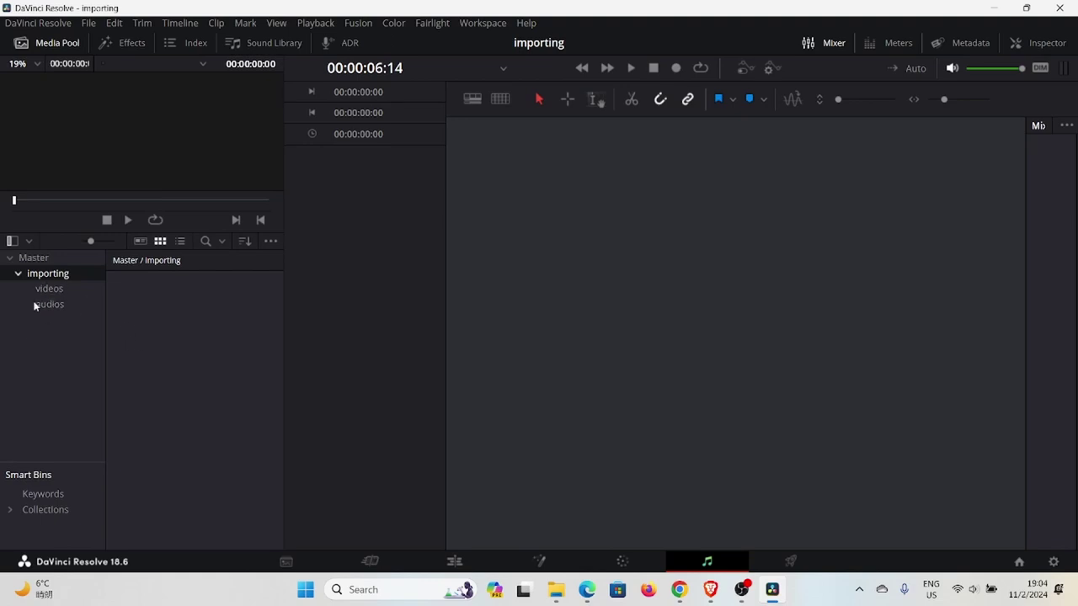
pyautogui.click(286, 562)
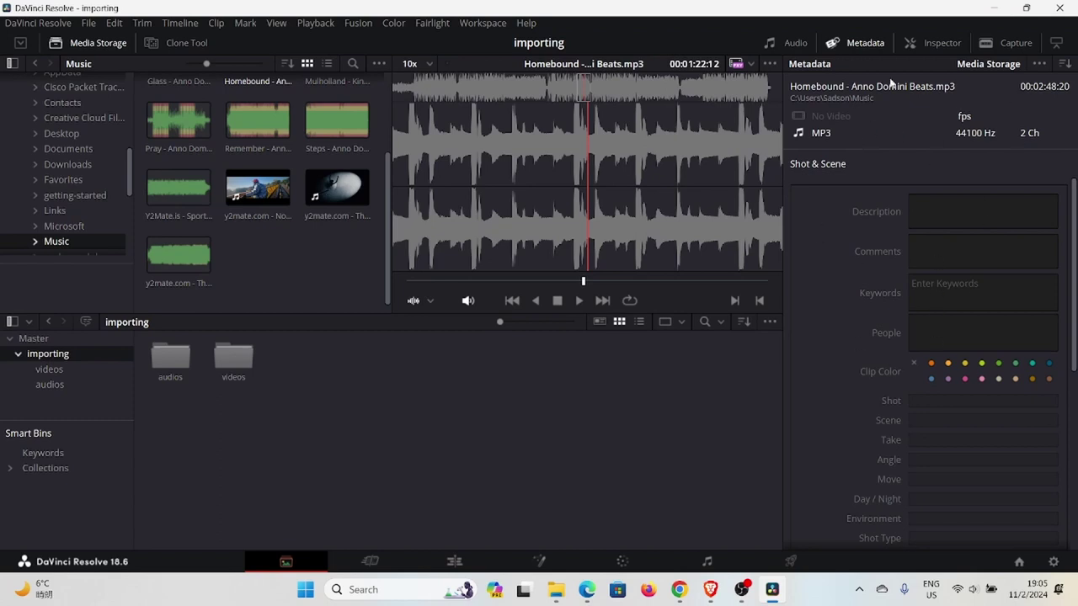
pyautogui.click(1066, 65)
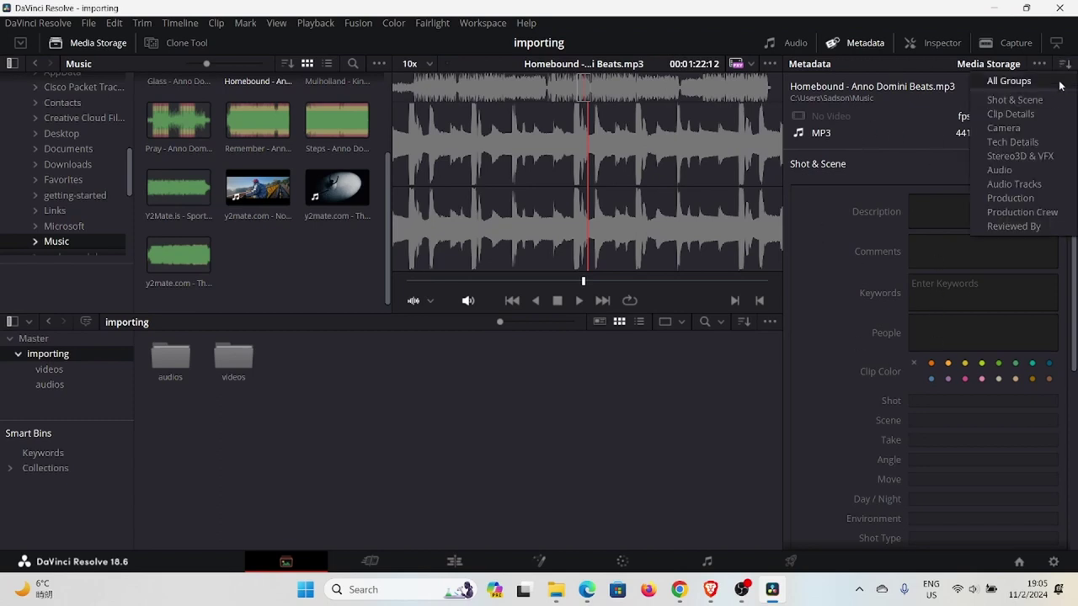
pyautogui.click(1036, 115)
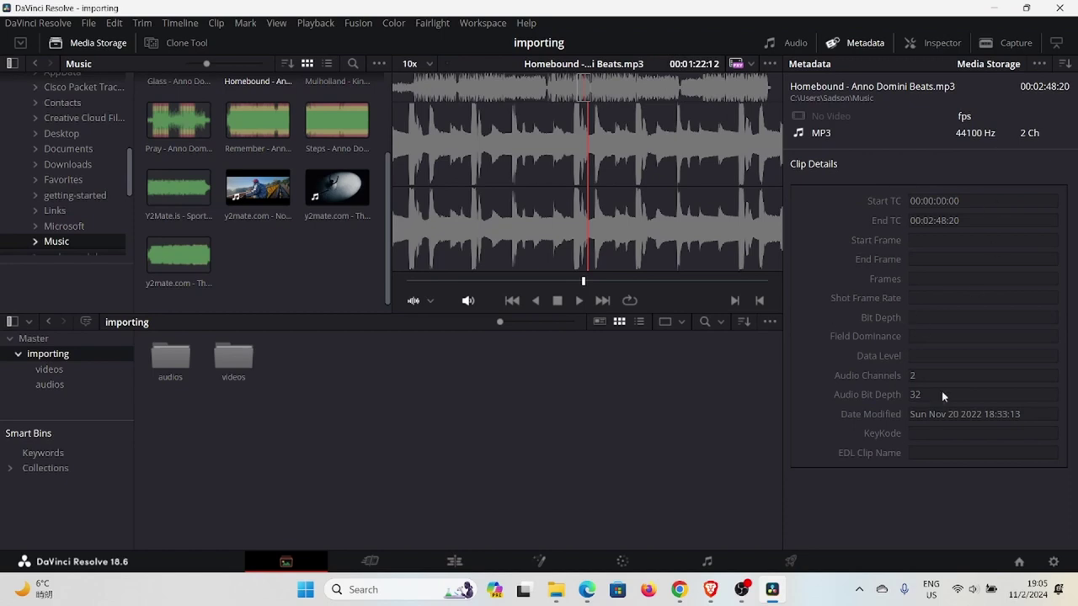
pyautogui.click(1065, 65)
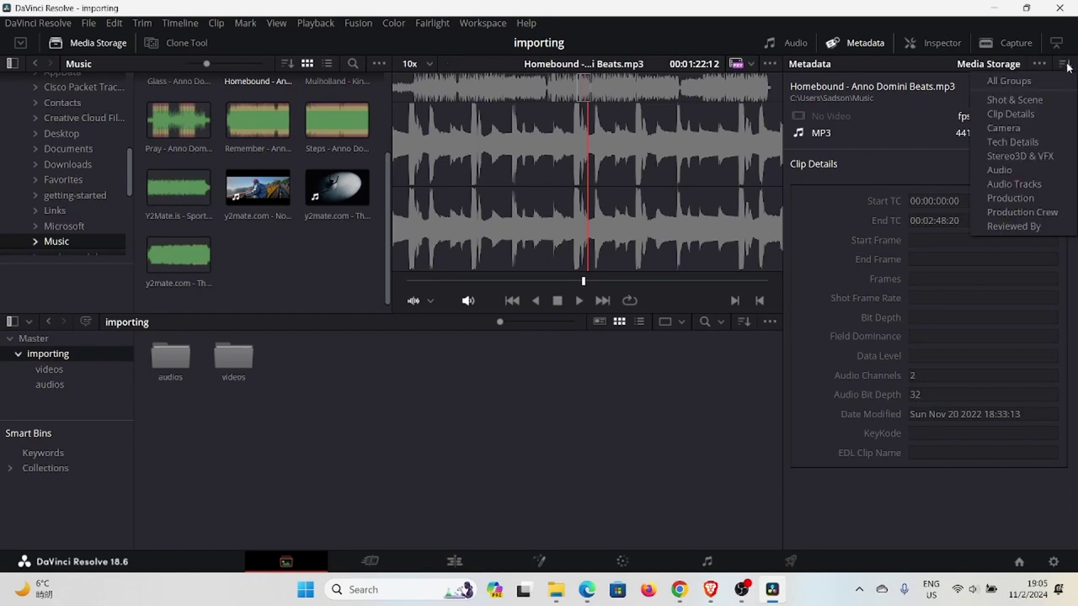
pyautogui.click(1022, 99)
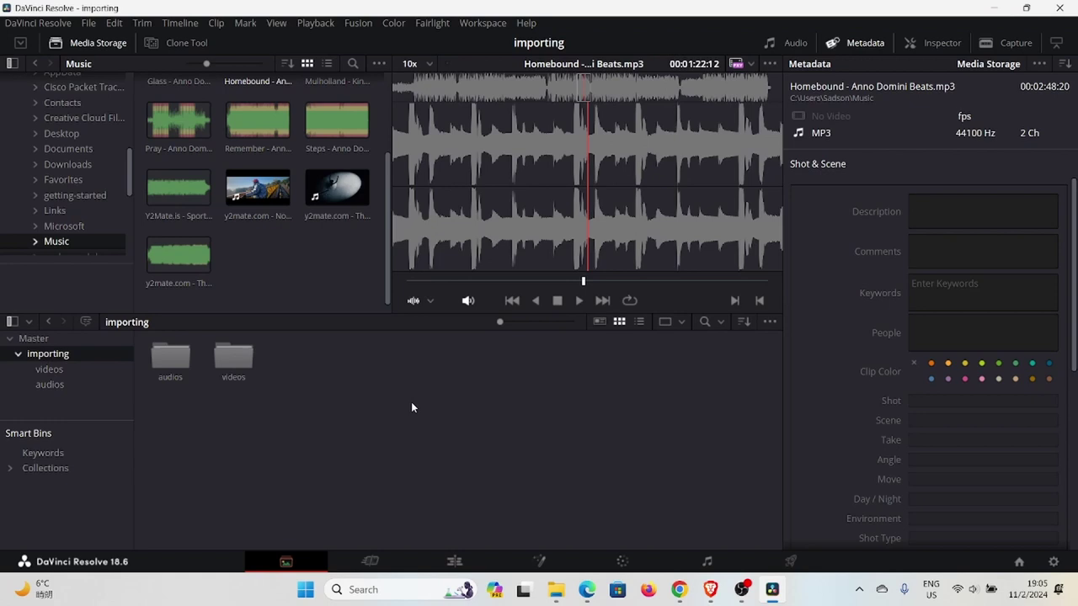
pyautogui.click(372, 561)
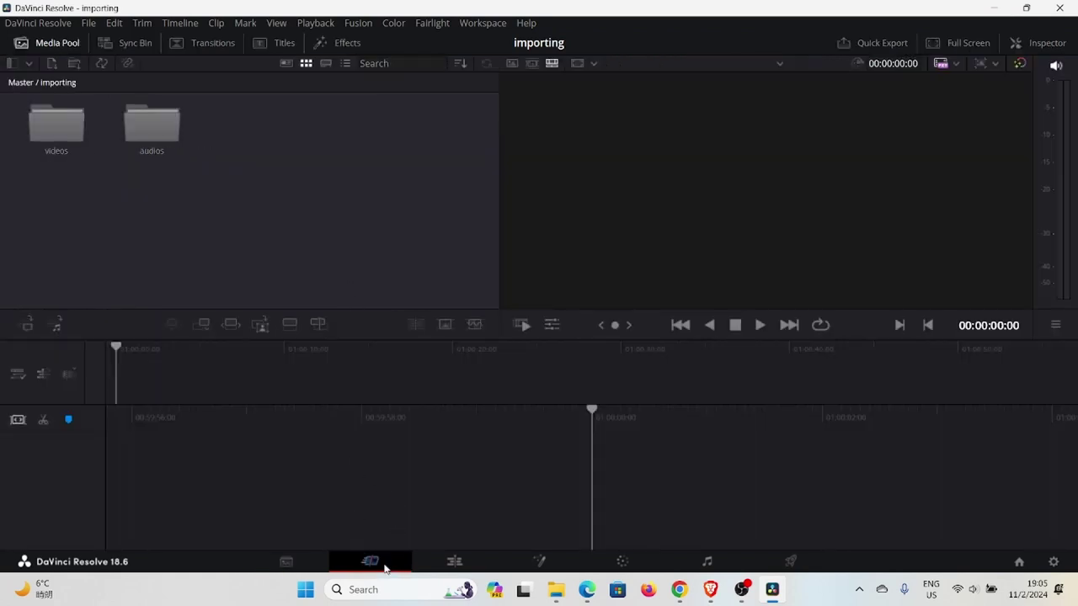
pyautogui.click(466, 563)
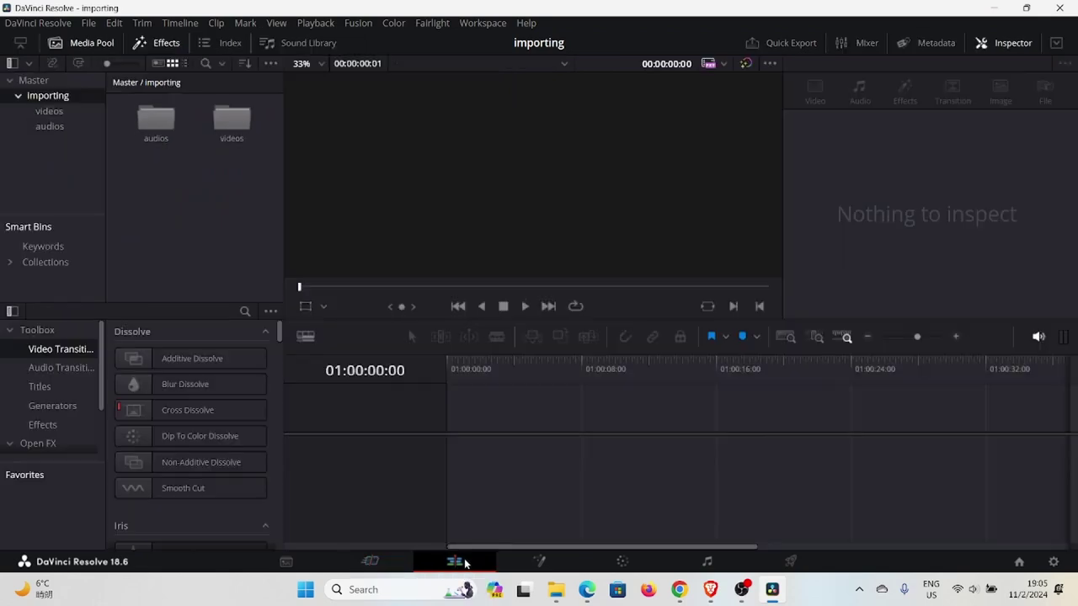
pyautogui.click(548, 562)
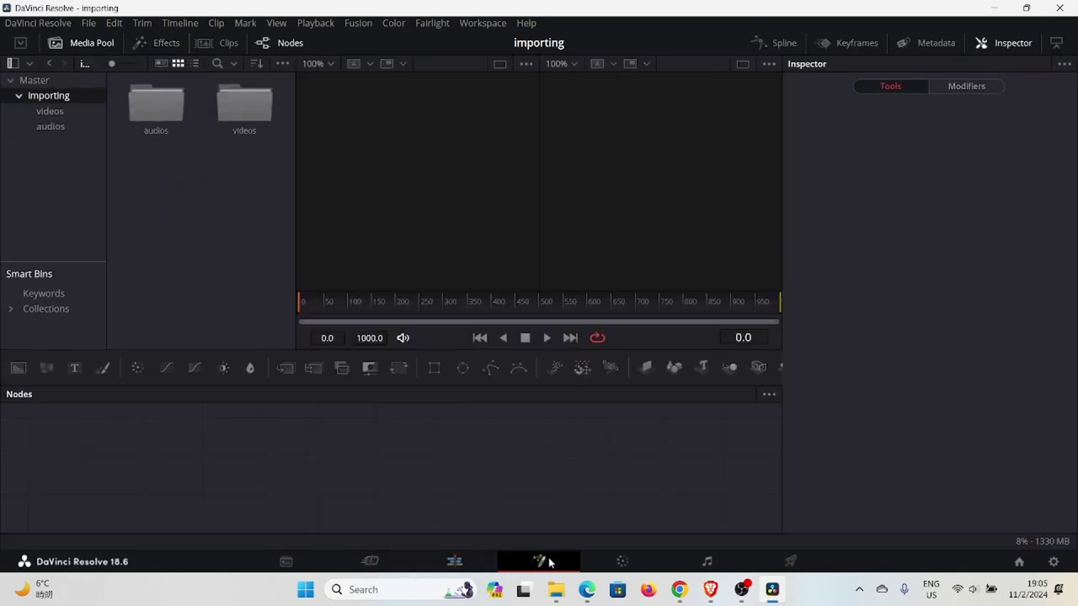
pyautogui.click(622, 562)
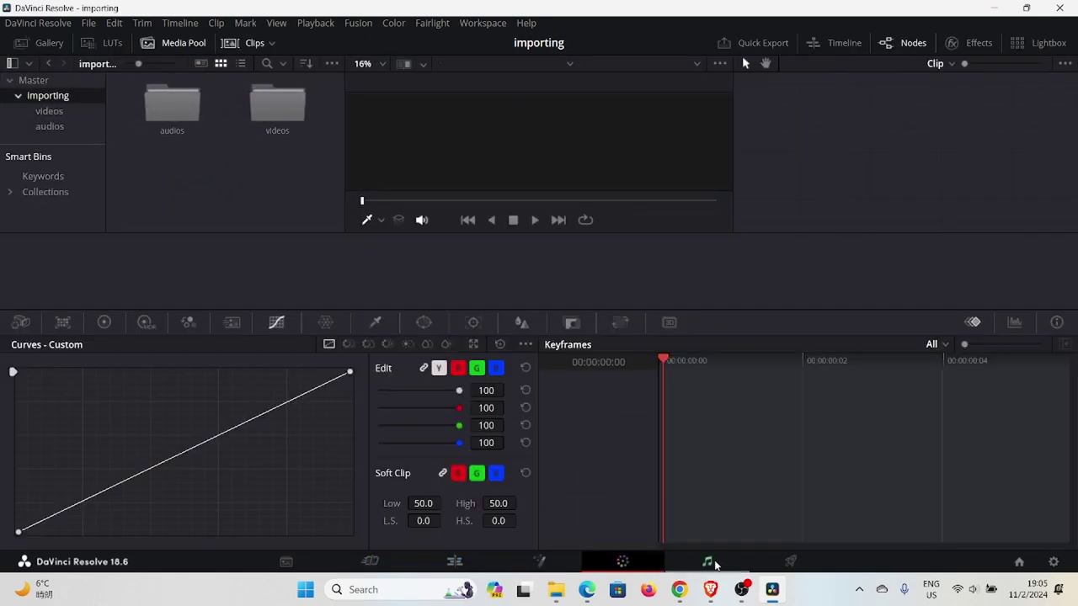
pyautogui.click(714, 563)
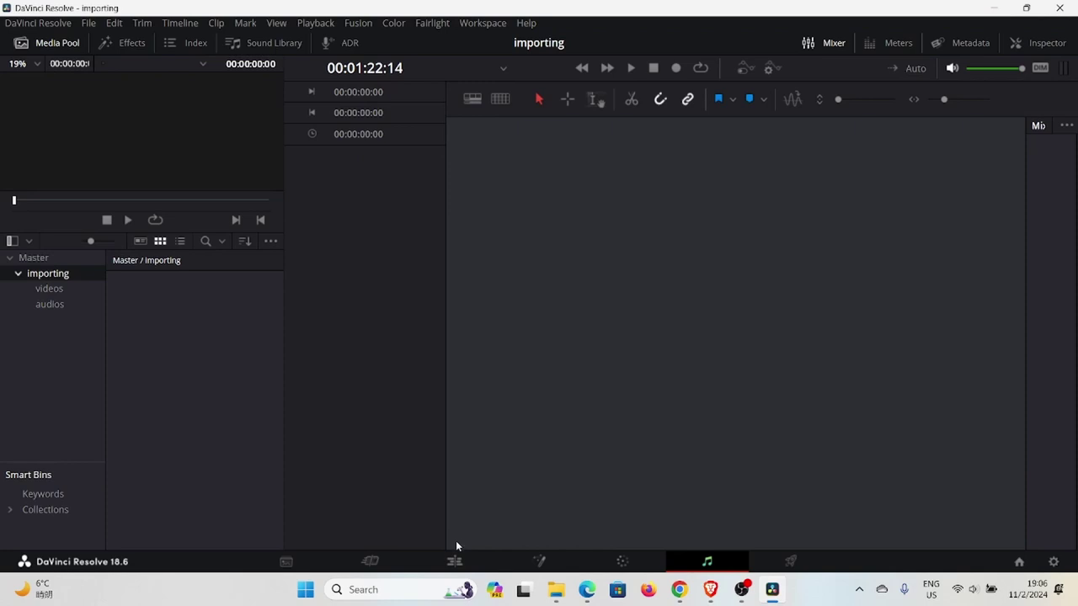
pyautogui.click(287, 562)
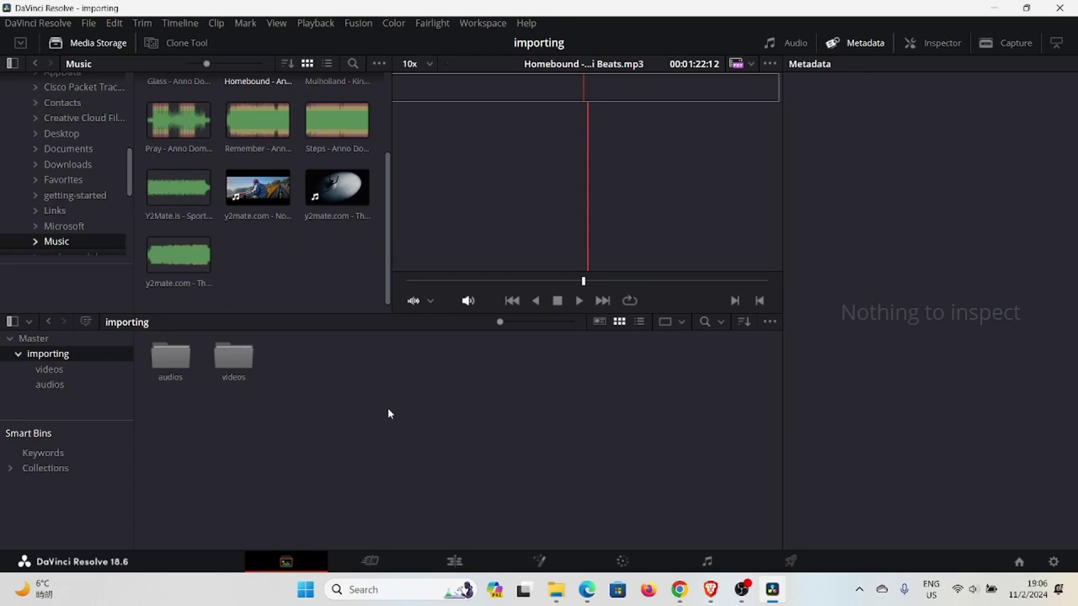
# Switch back to the Cut page, with the media pool at Master / importing showing the videos and audios bins.
pyautogui.click(371, 563)
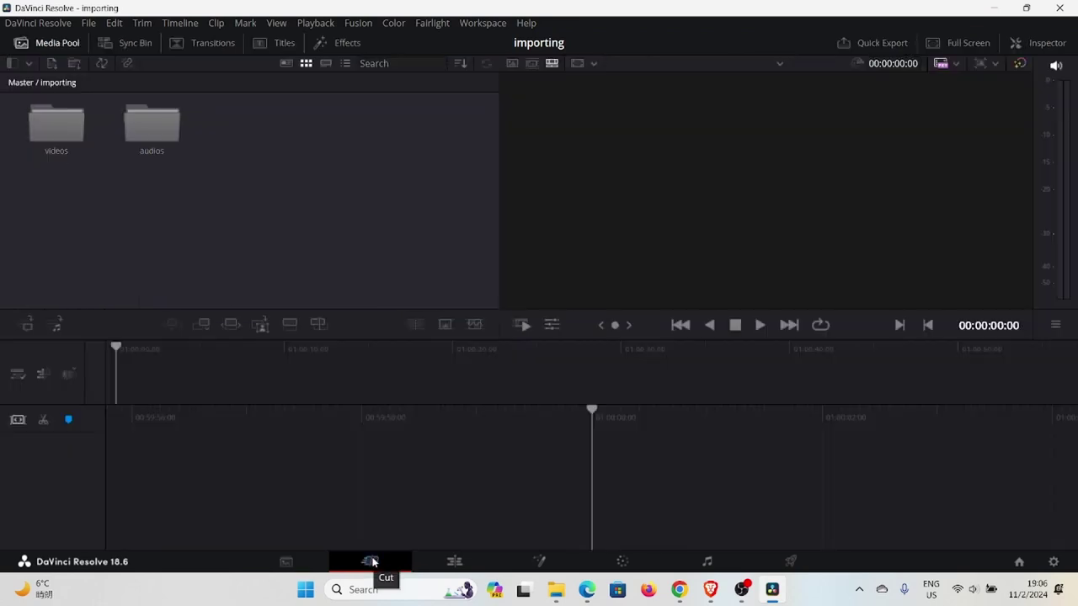